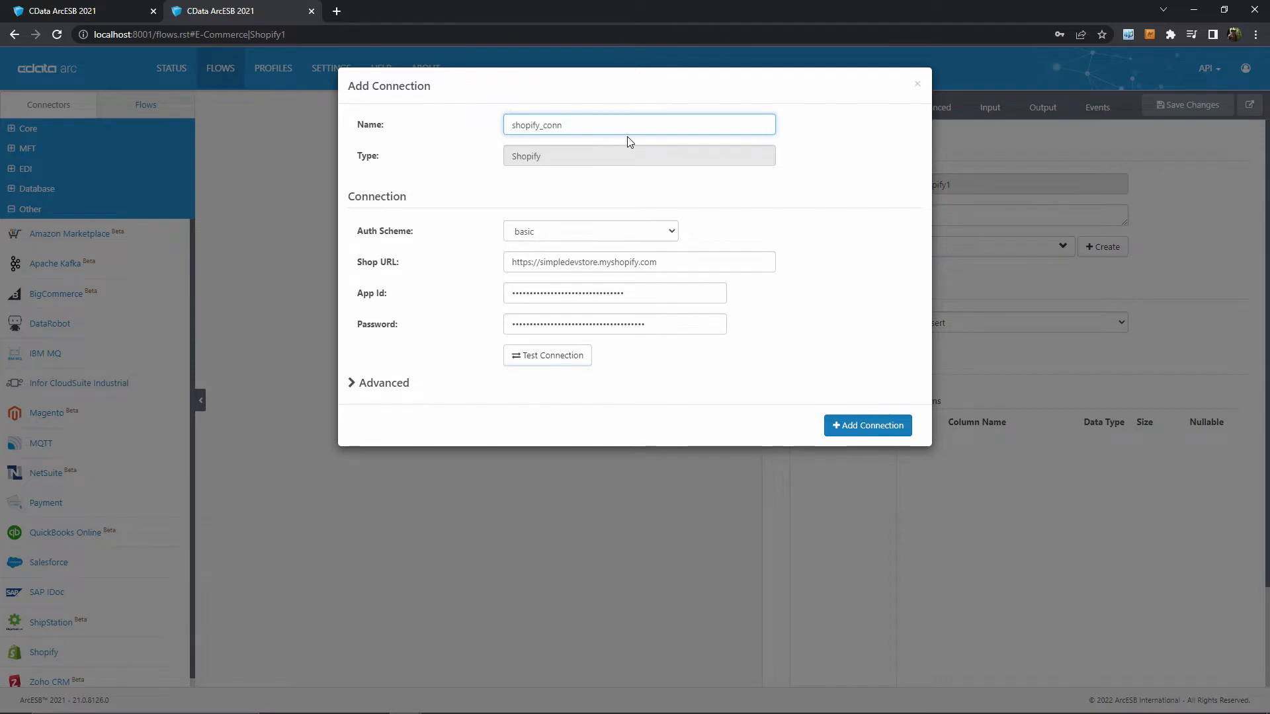
# Step: Test the shopify_conn connection and add it to the Shopify connector
pyautogui.click(813, 250)
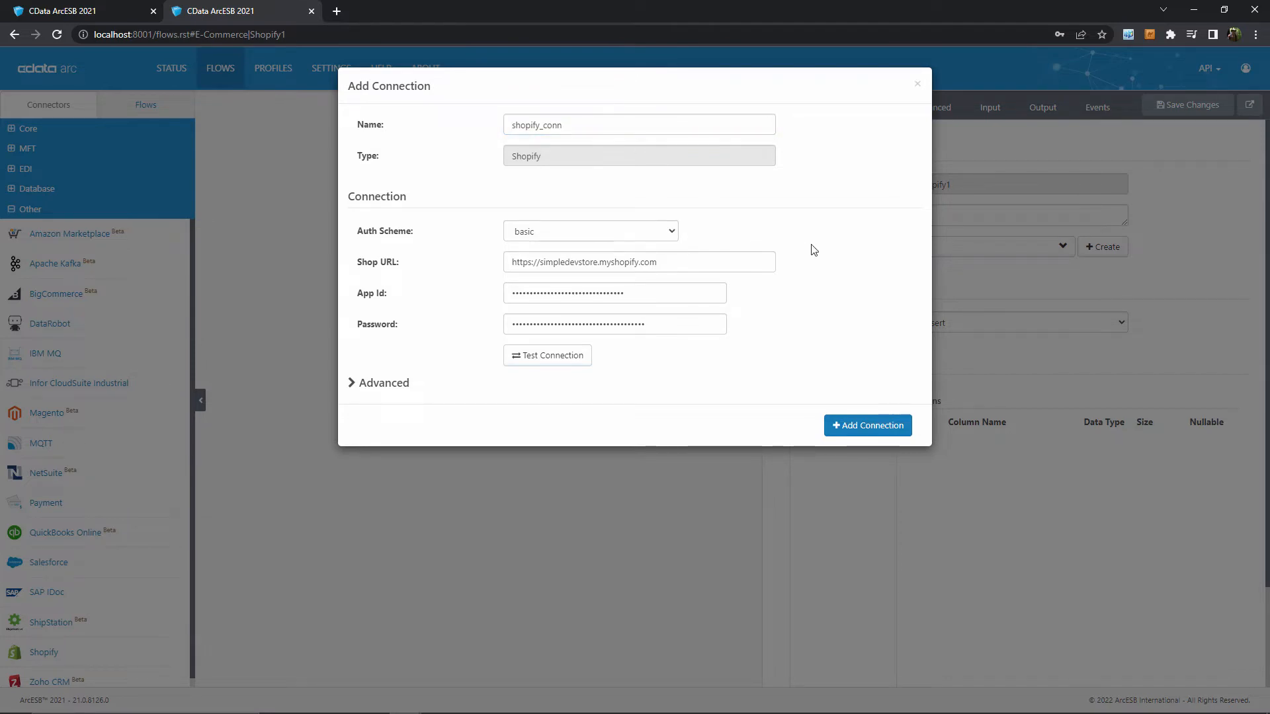
pyautogui.click(562, 360)
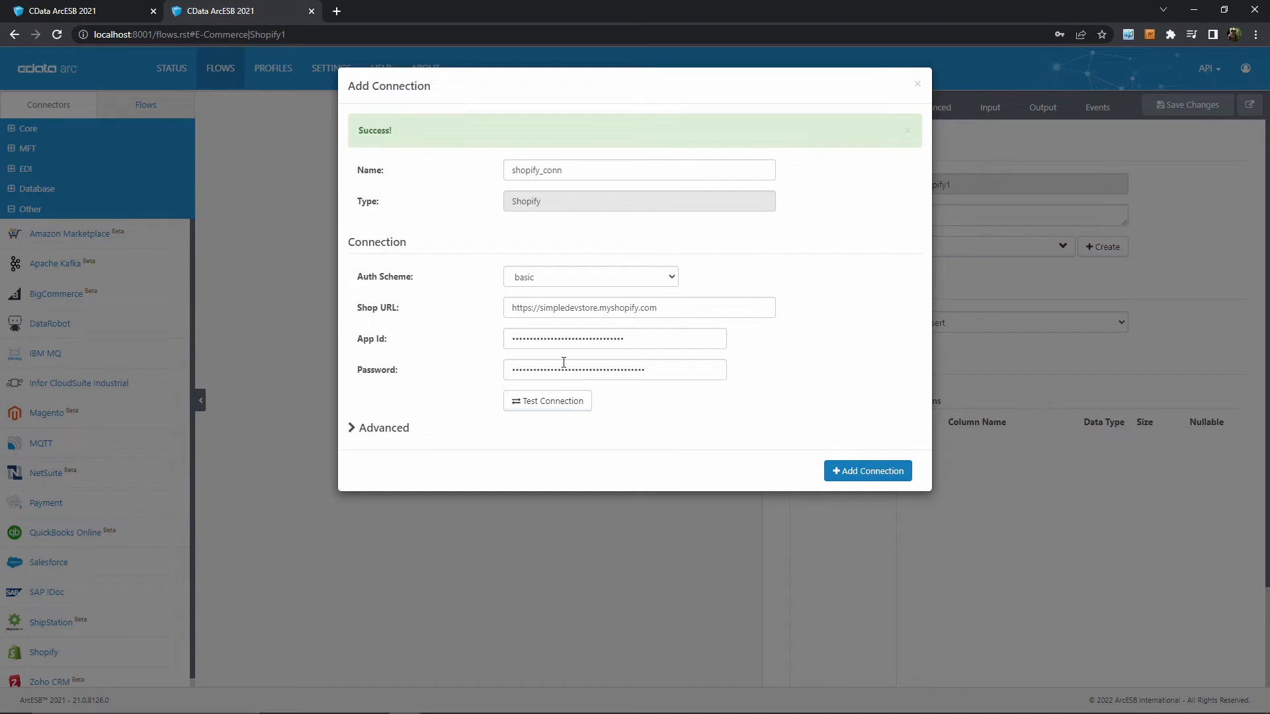
pyautogui.click(857, 471)
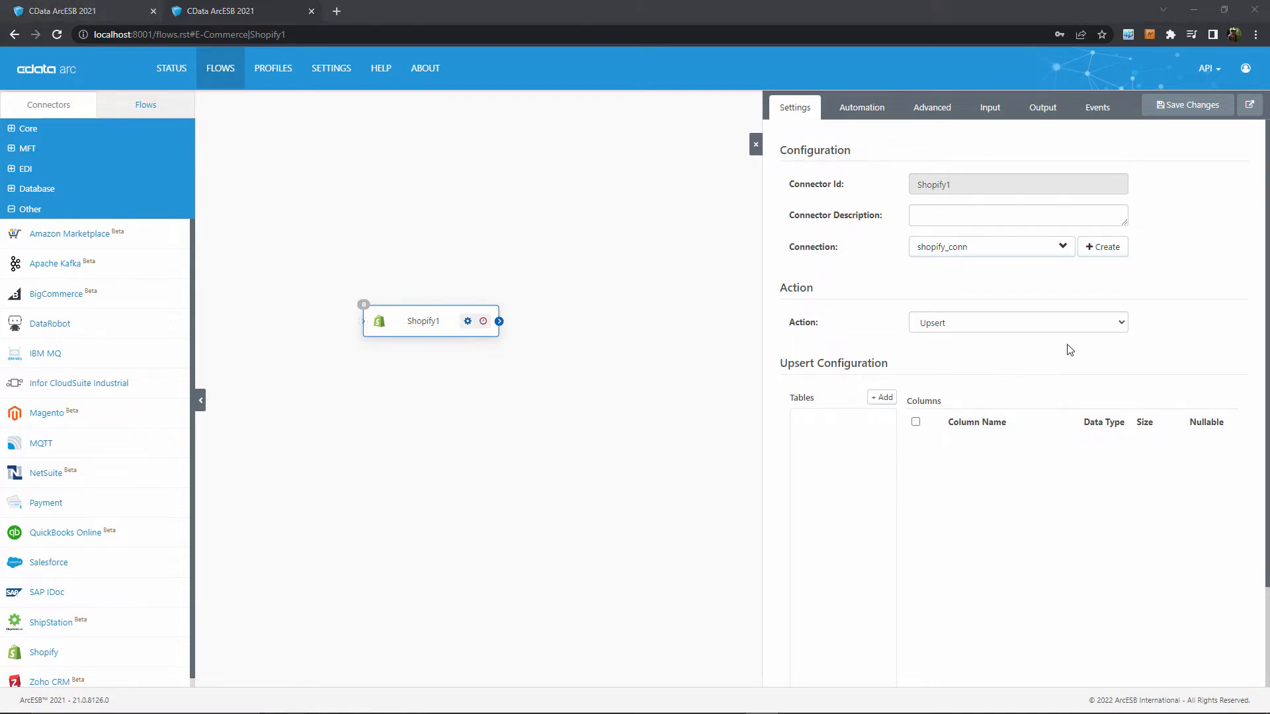
# Step: Set the Shopify connector's action to Select and add the Orders table to the select configuration
pyautogui.click(1090, 325)
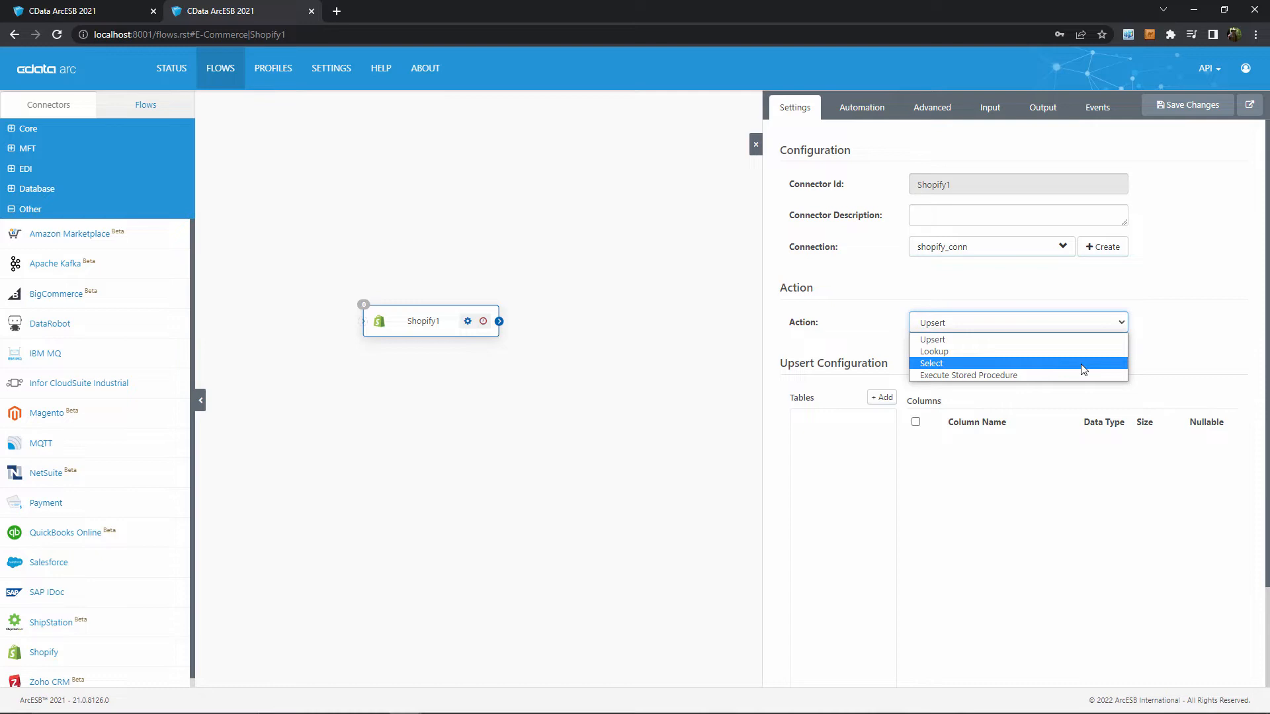
pyautogui.click(1082, 365)
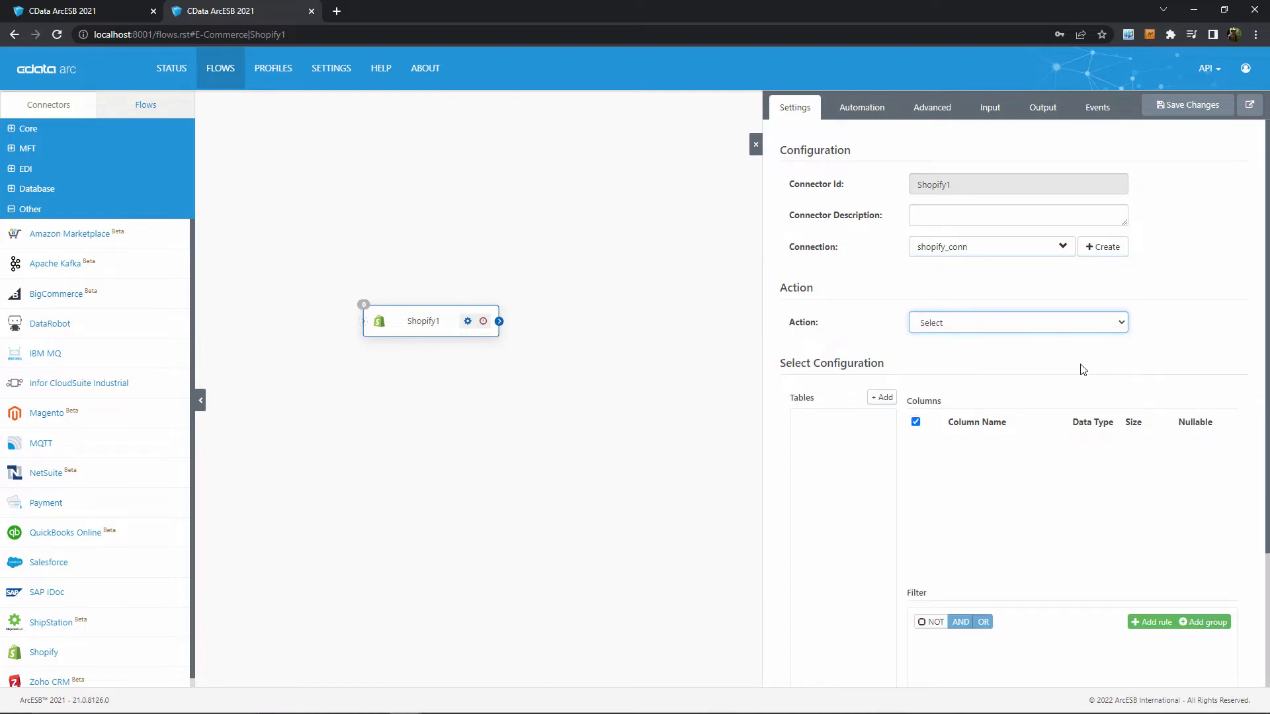
pyautogui.scroll(-2, 1082, 369)
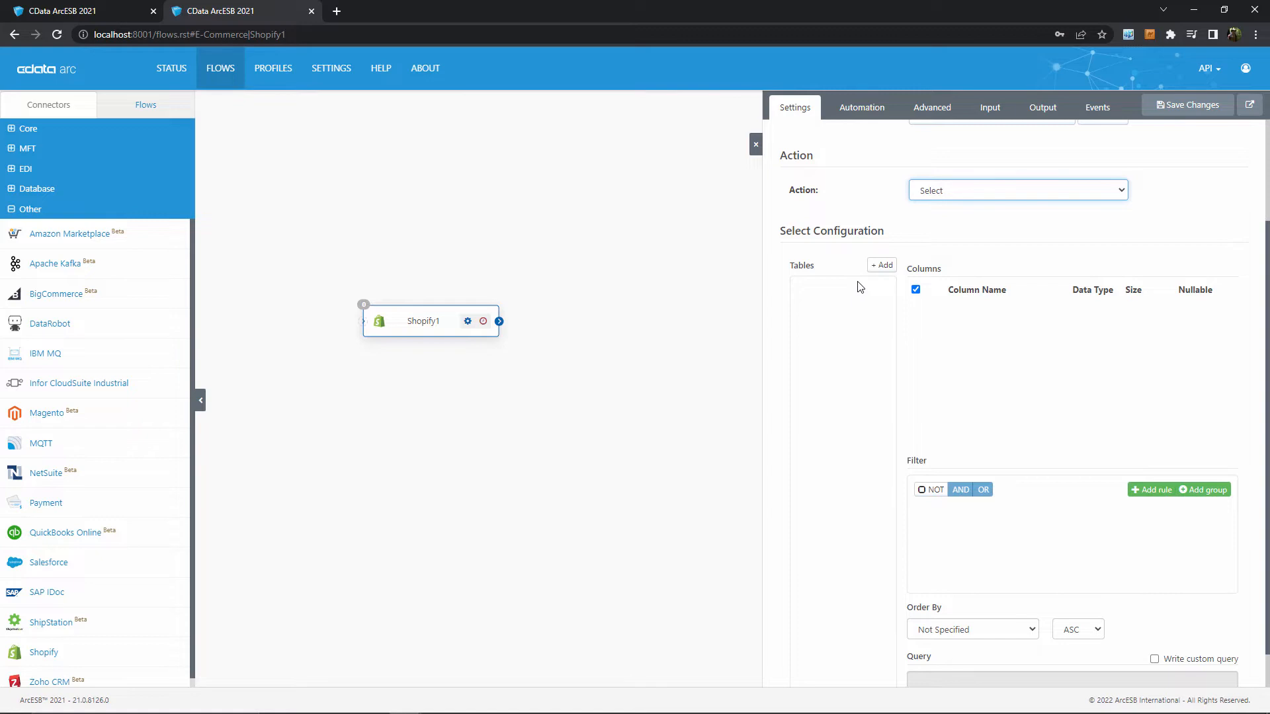
pyautogui.click(879, 265)
pyautogui.moveTo(815, 206); pyautogui.dragTo(792, 330)
pyautogui.click(665, 213)
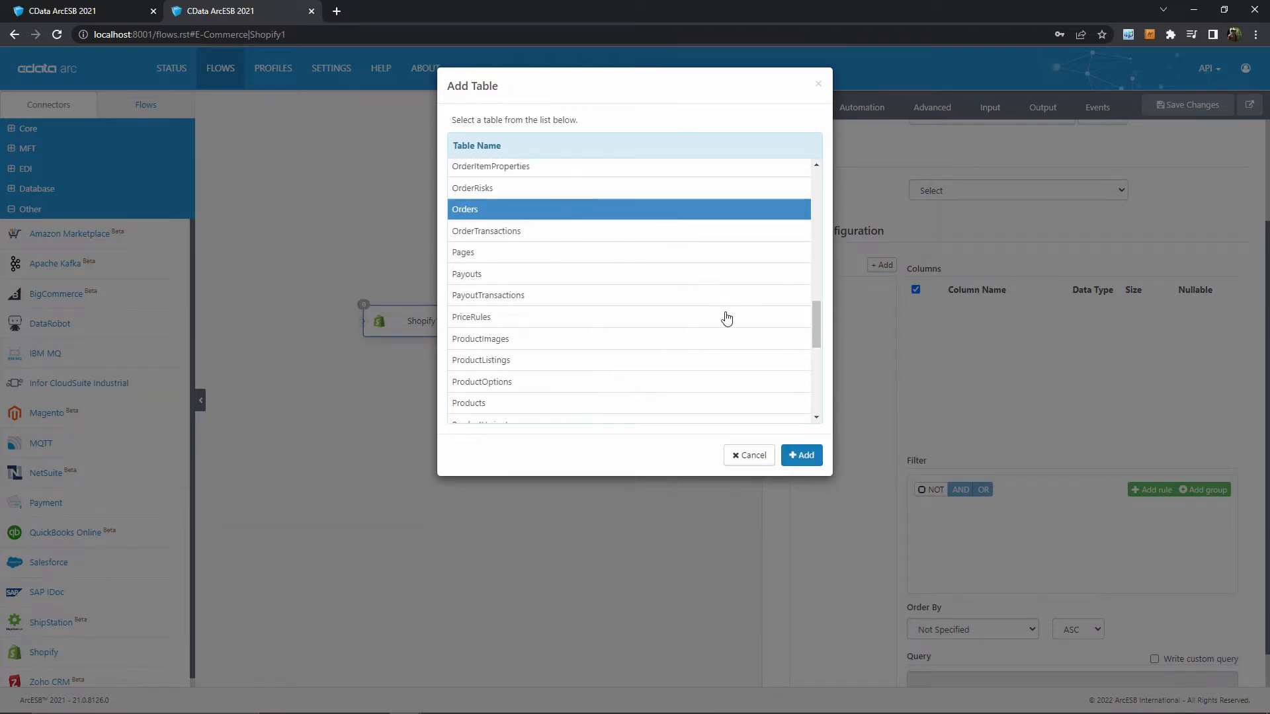
pyautogui.click(806, 455)
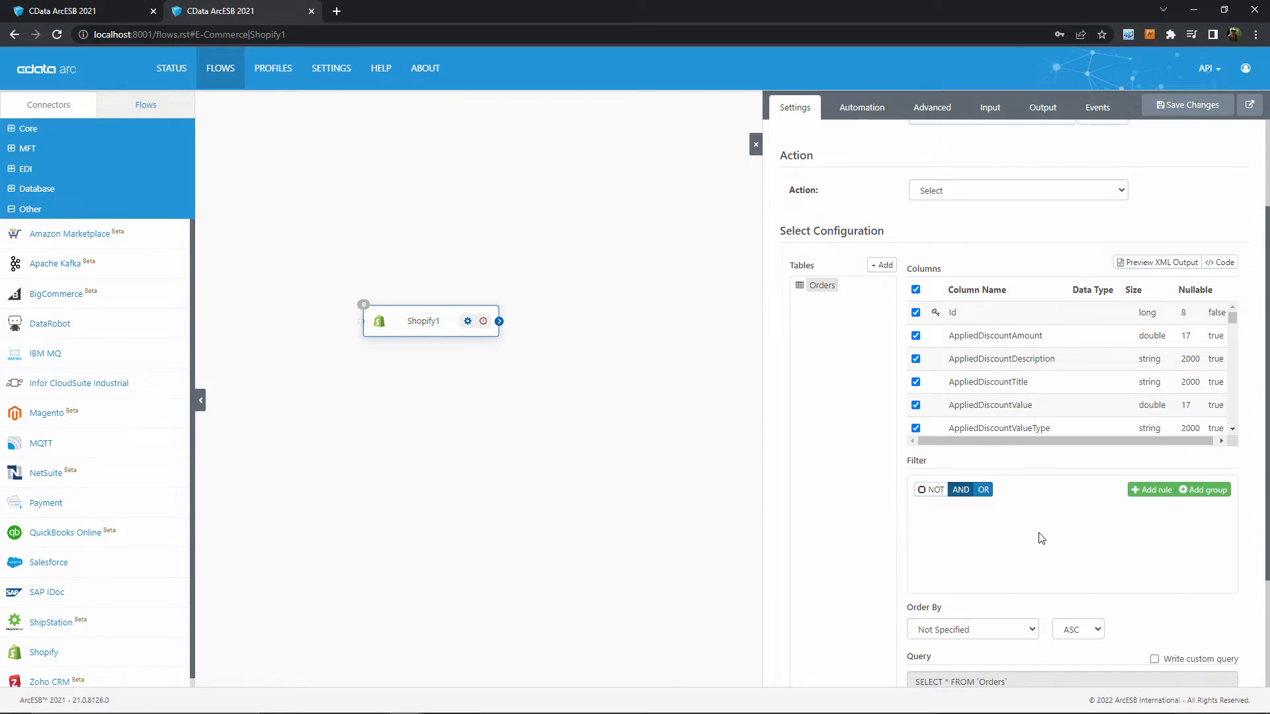
pyautogui.scroll(-3, 1040, 537)
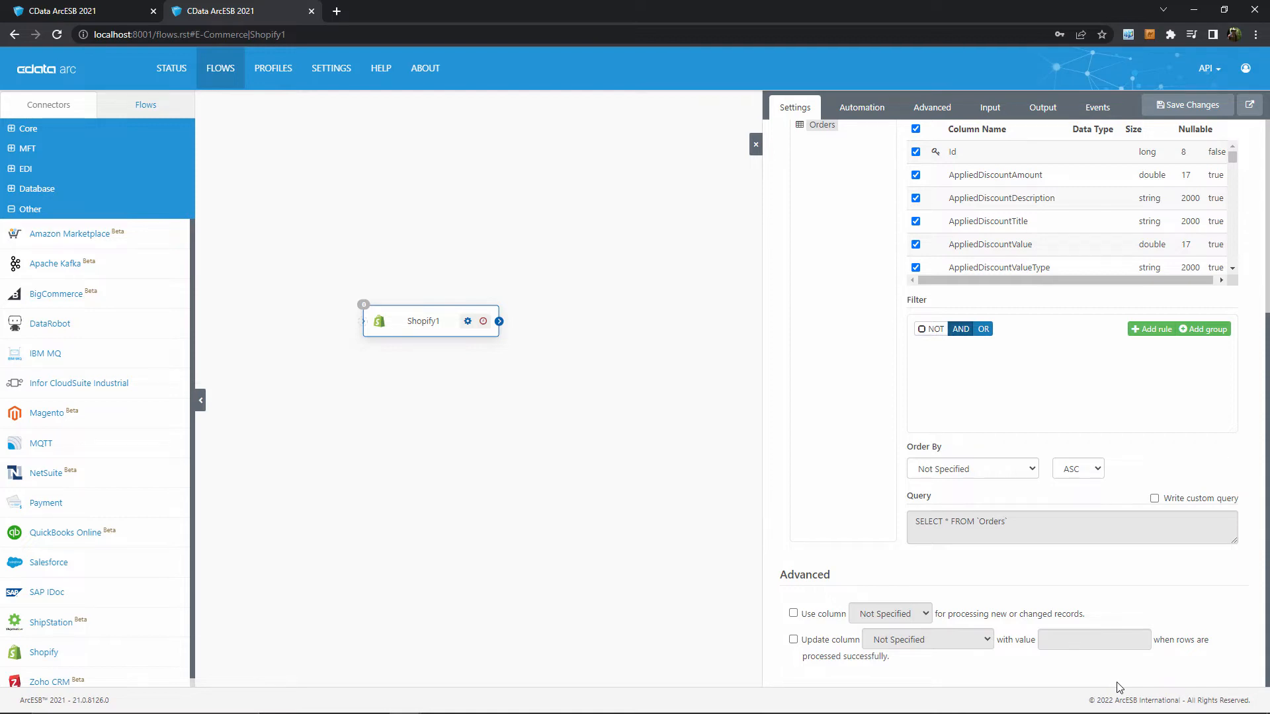
pyautogui.click(793, 614)
pyautogui.click(906, 613)
pyautogui.click(906, 612)
pyautogui.click(793, 613)
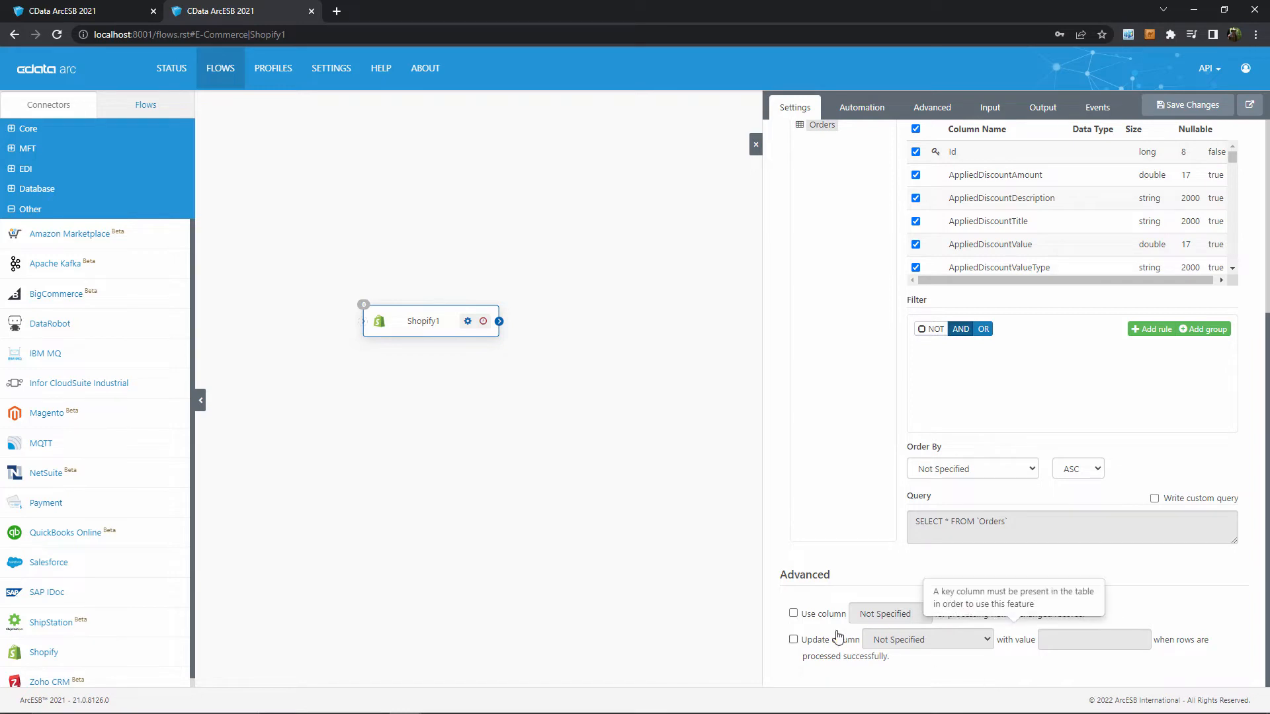
pyautogui.click(792, 640)
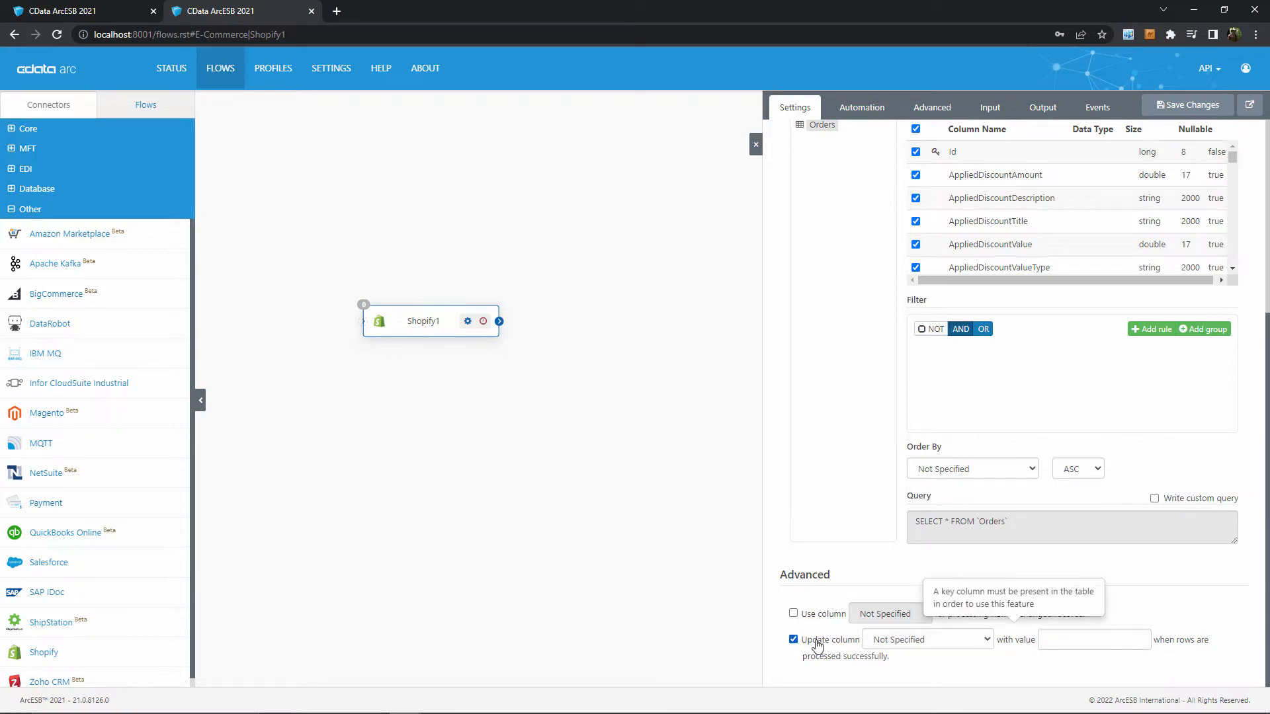
pyautogui.click(988, 647)
pyautogui.click(990, 652)
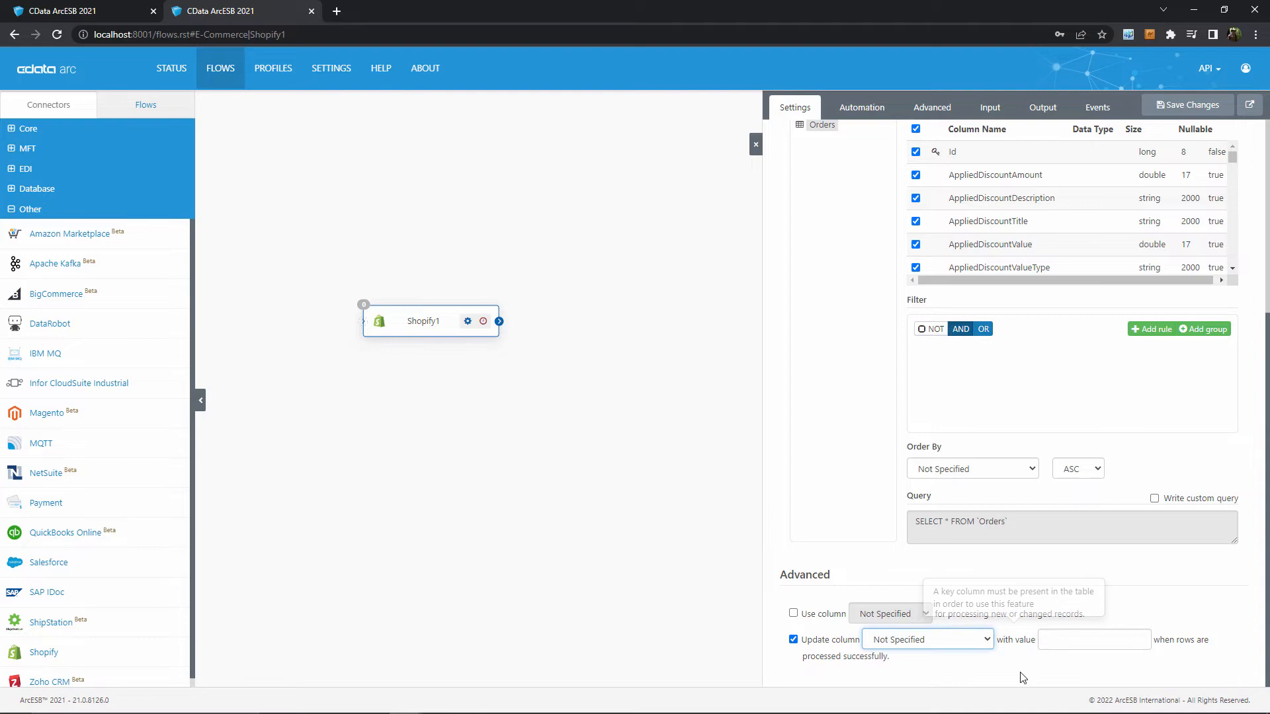
pyautogui.click(793, 639)
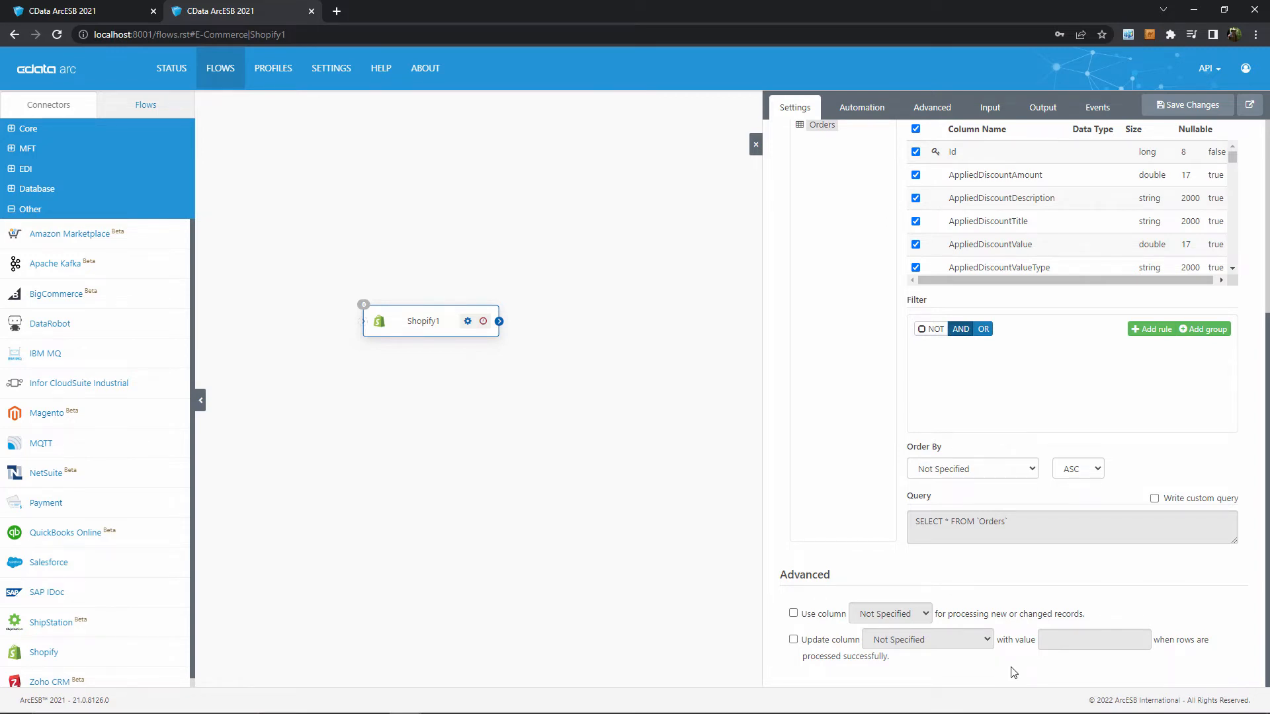
# Step: Receive the Shopify order records into the connector's output
pyautogui.scroll(5, 1015, 671)
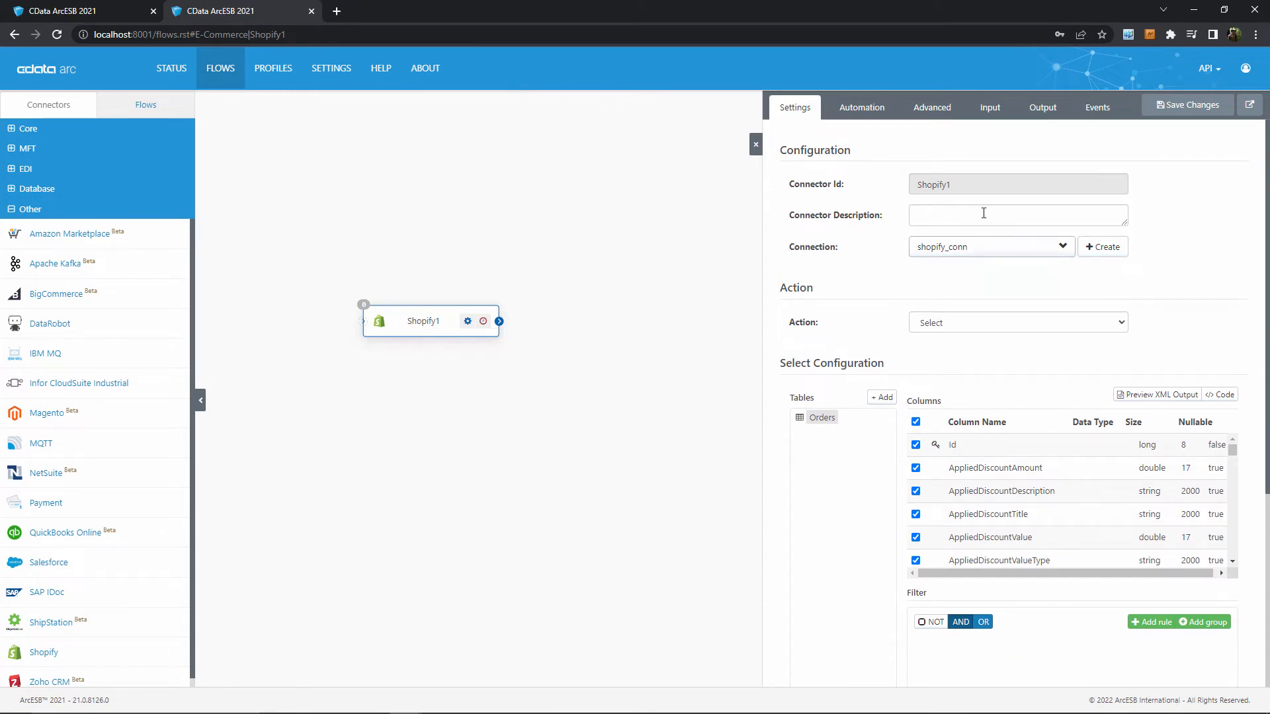
pyautogui.click(1041, 113)
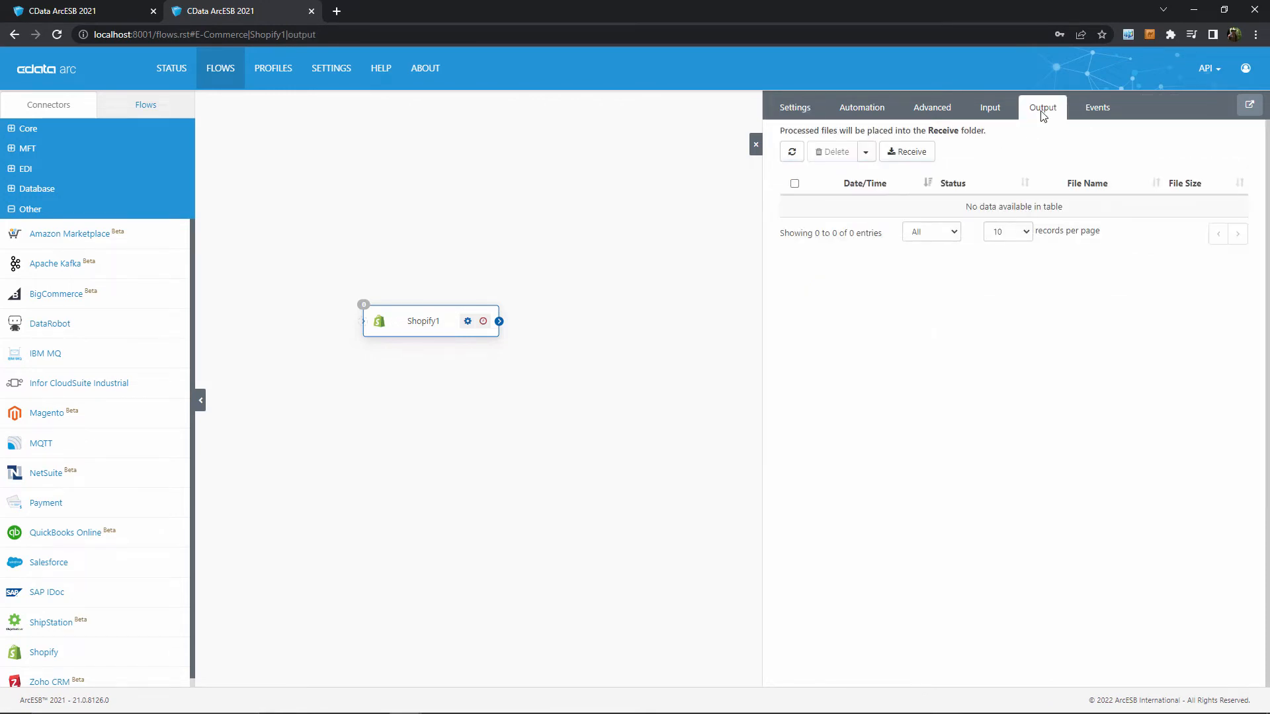
pyautogui.click(917, 154)
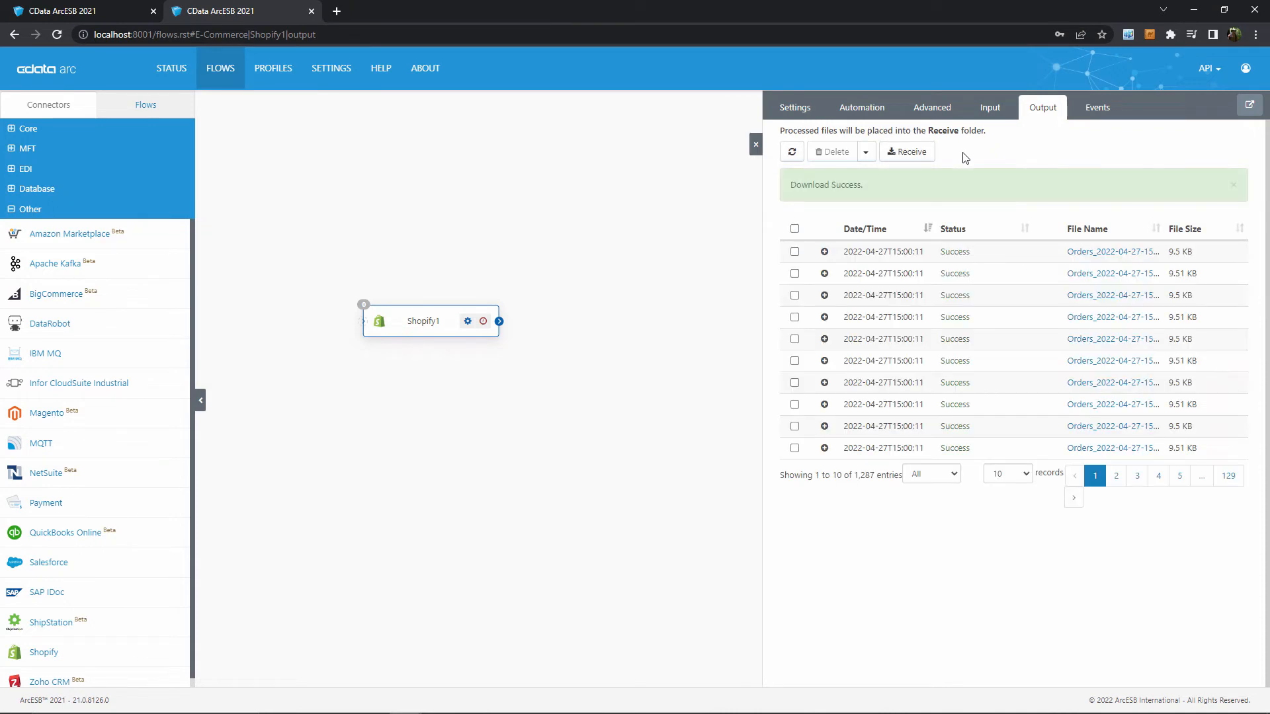
pyautogui.click(1090, 250)
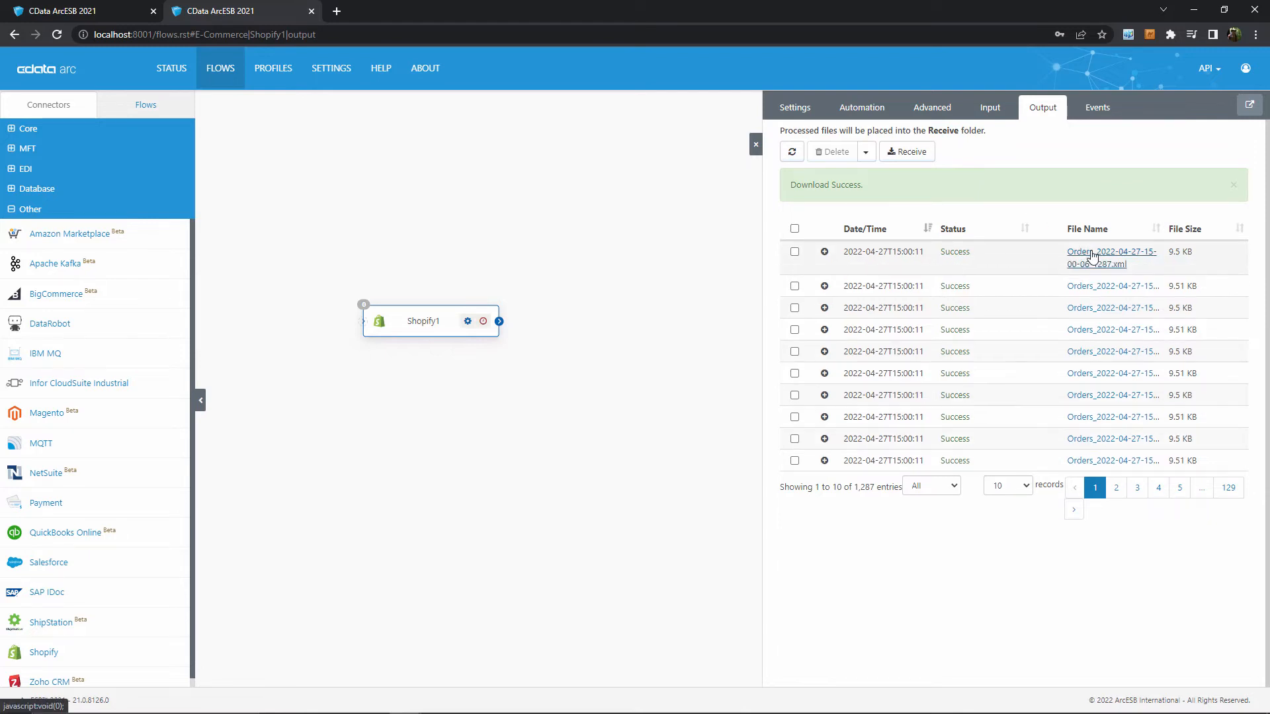
pyautogui.click(810, 220)
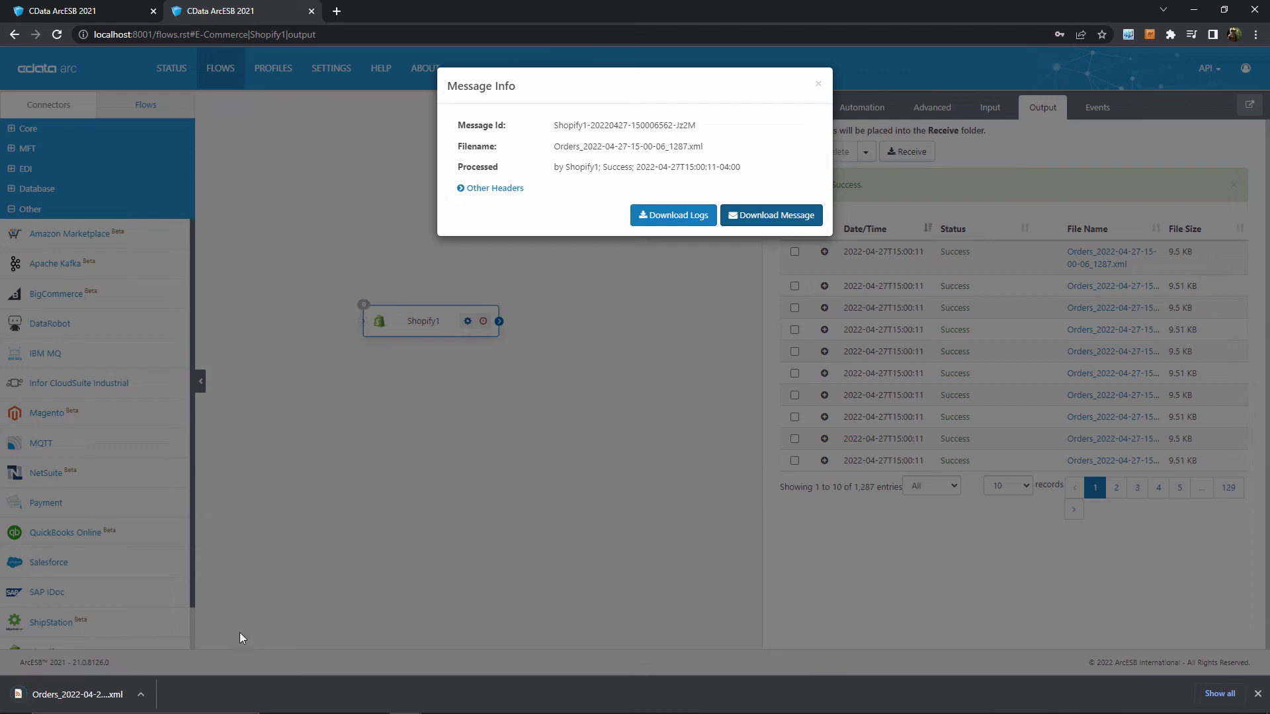
pyautogui.click(103, 702)
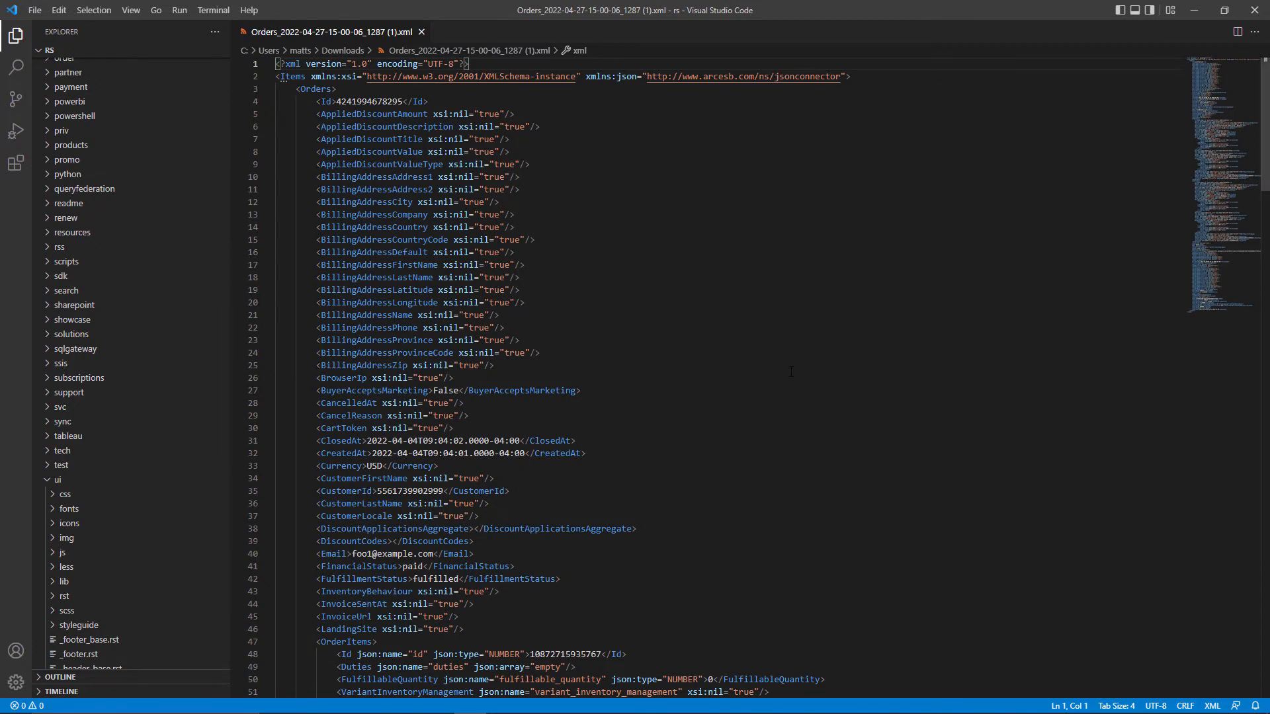
# Step: Examine the order's fields and nested OrderItems element in the XML file, and return to the connector's output list in CData Arc
pyautogui.scroll(-5, 791, 372)
pyautogui.scroll(-7, 780, 374)
pyautogui.scroll(-4, 780, 374)
pyautogui.scroll(5, 781, 374)
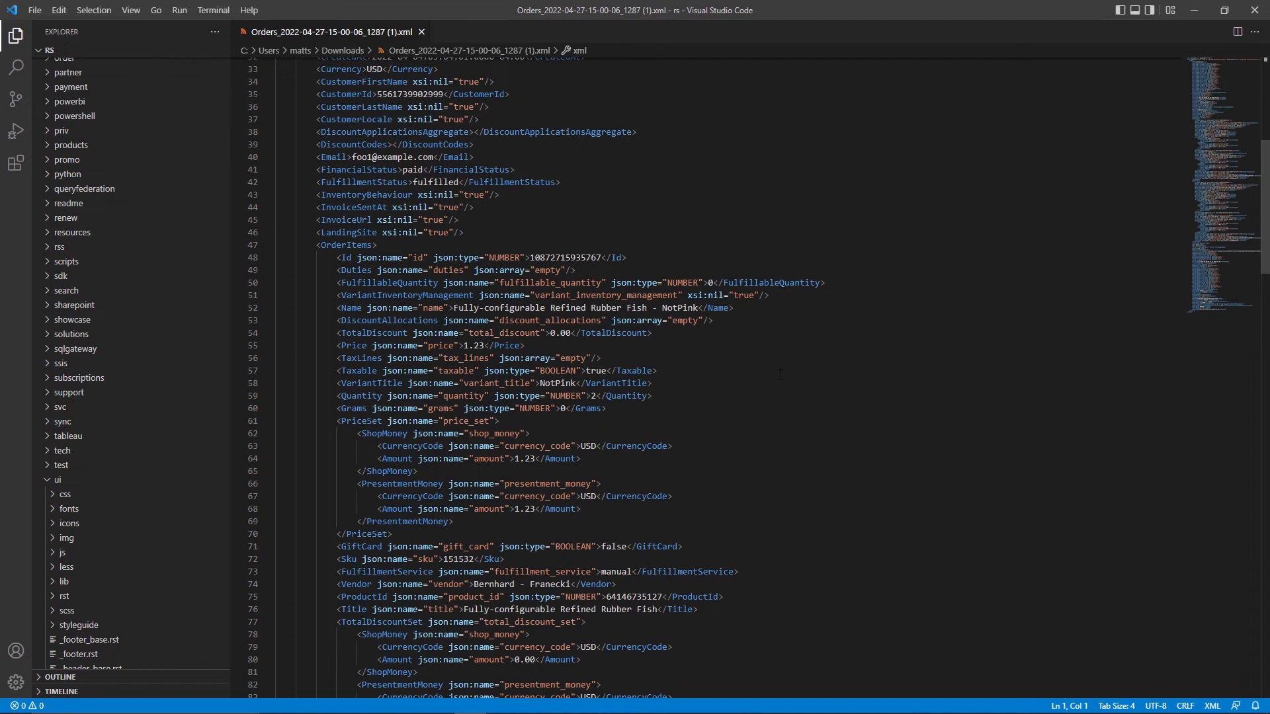
pyautogui.scroll(2, 781, 374)
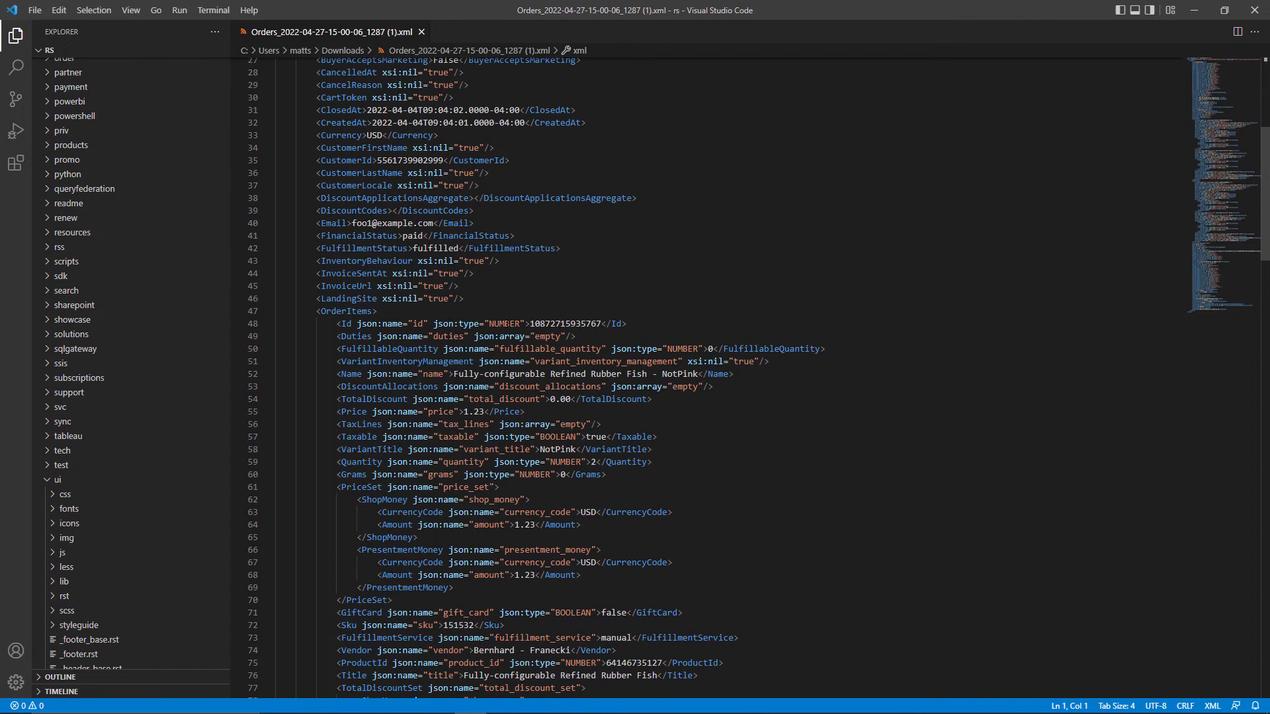
pyautogui.moveTo(384, 310); pyautogui.dragTo(316, 311)
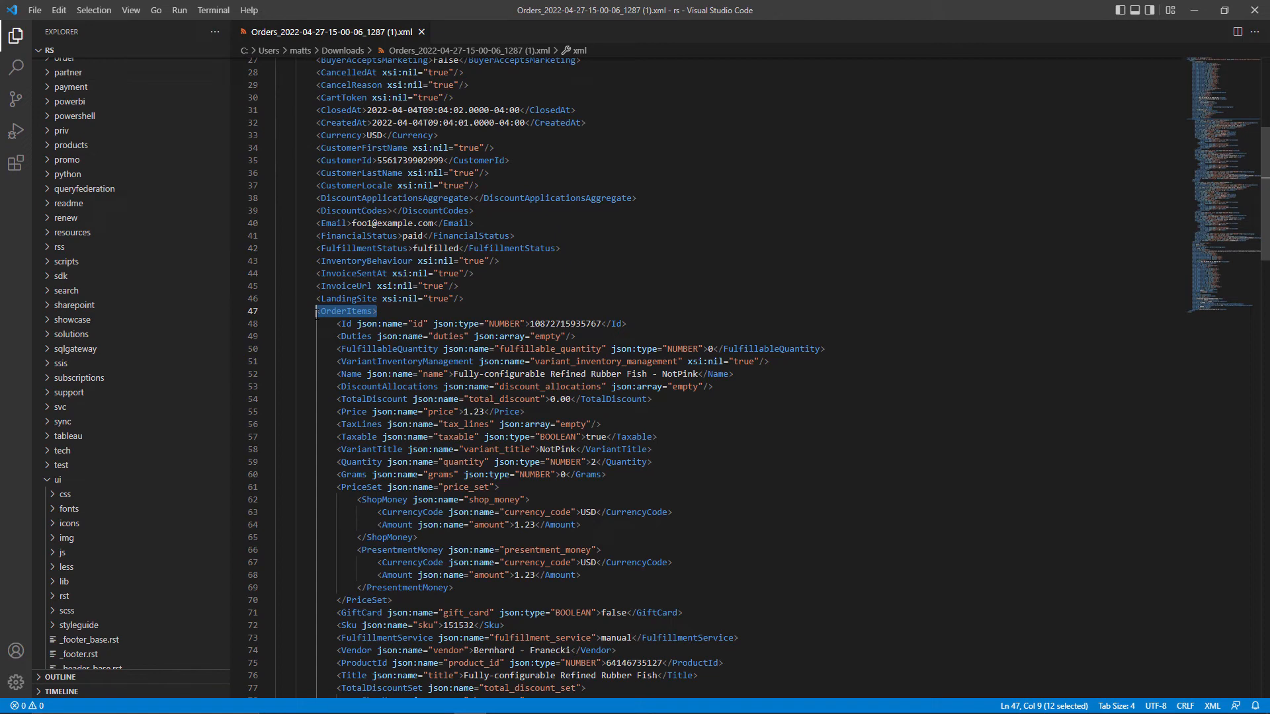
pyautogui.click(491, 305)
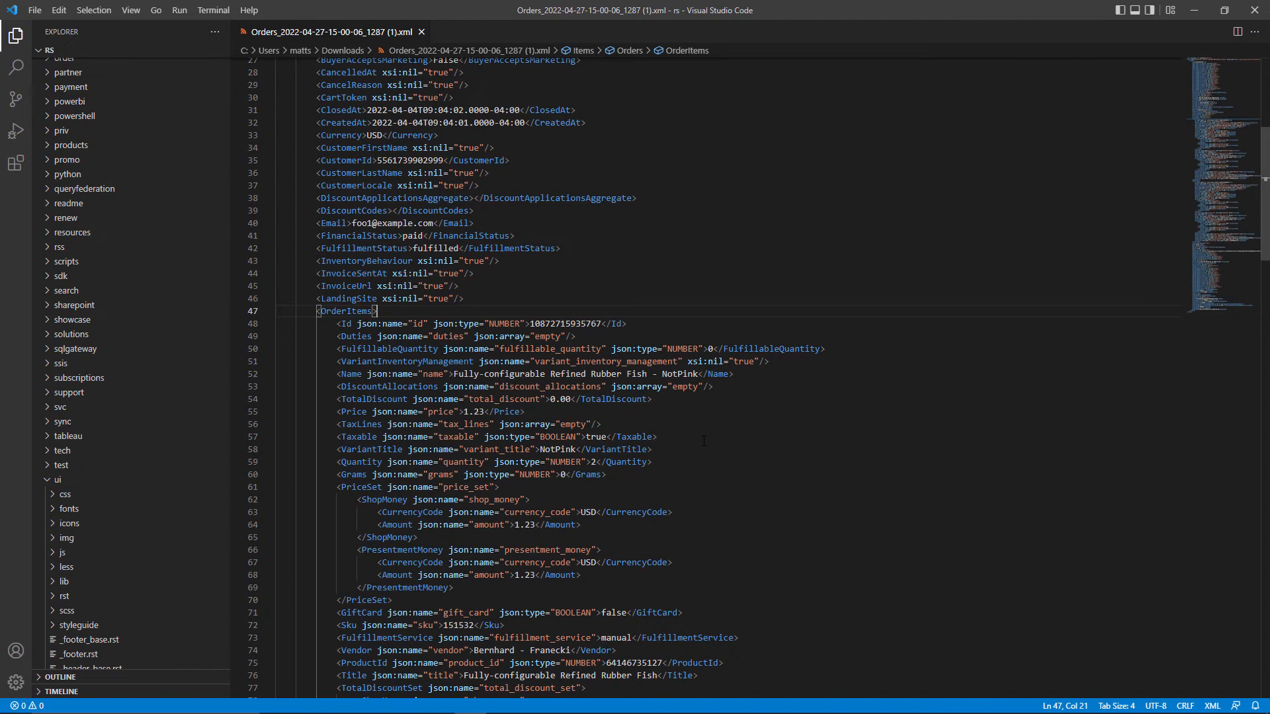
pyautogui.scroll(9, 703, 441)
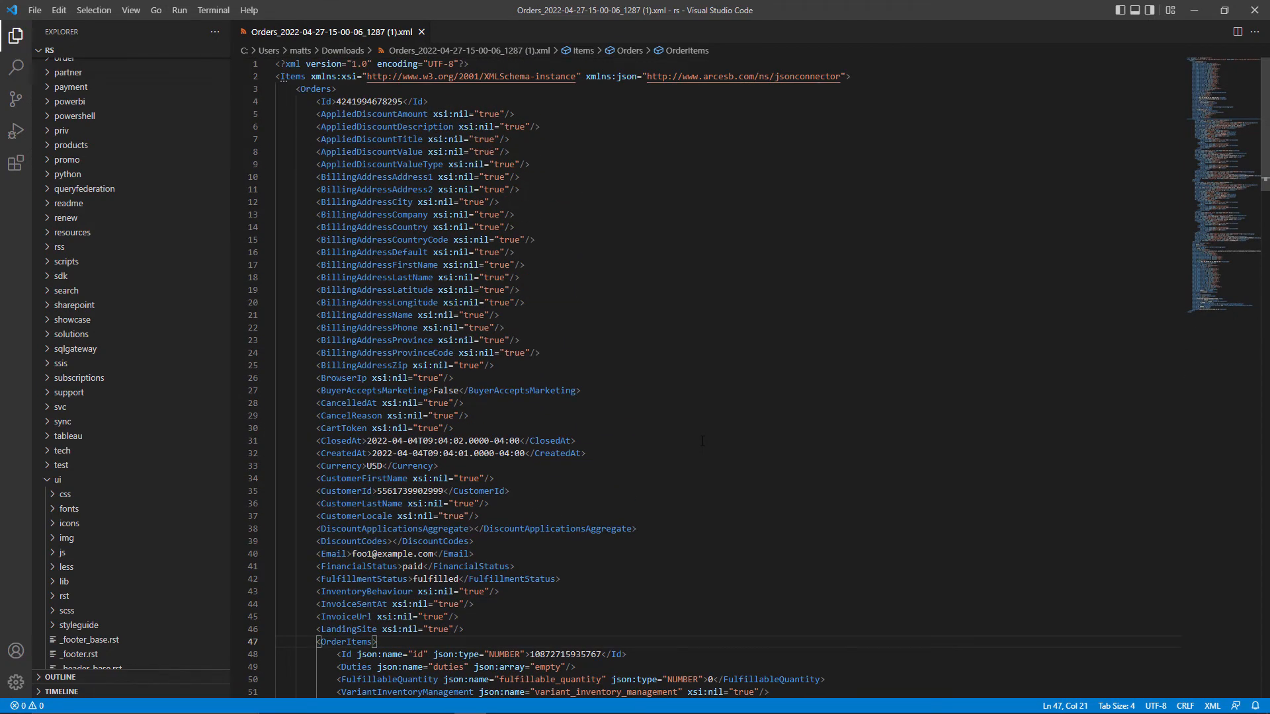
pyautogui.click(1194, 10)
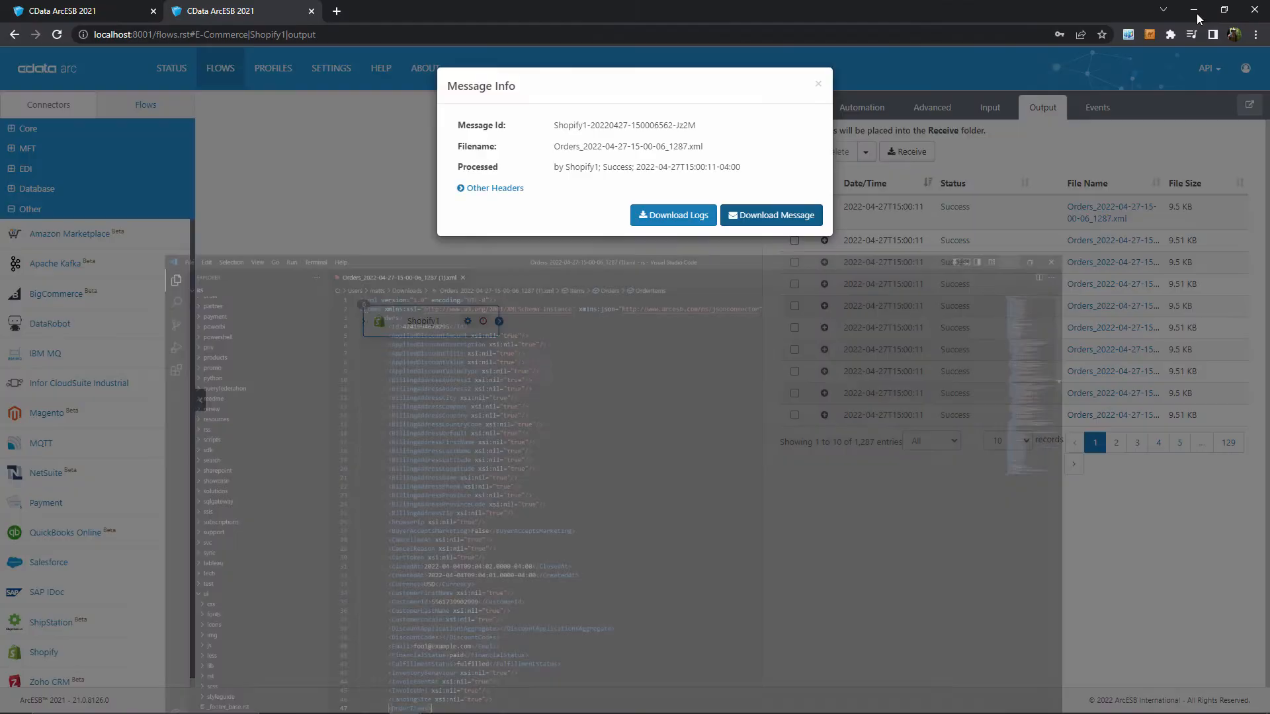
pyautogui.click(819, 85)
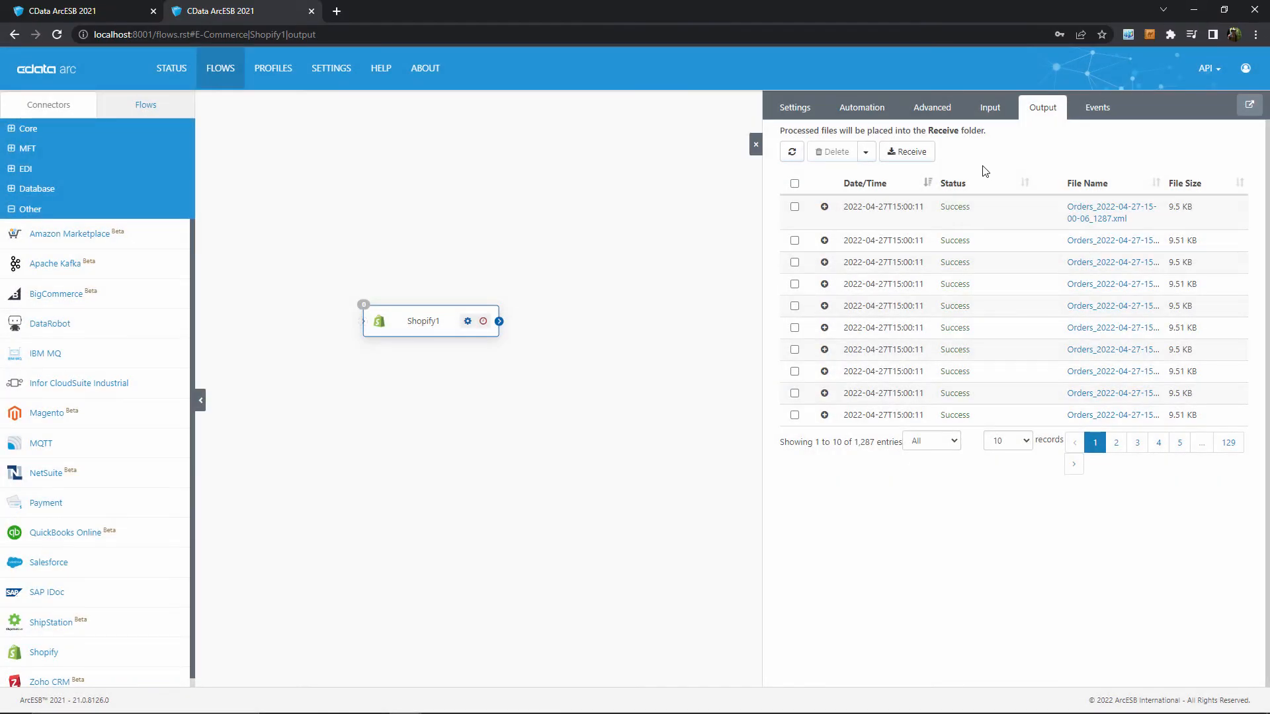
pyautogui.click(875, 113)
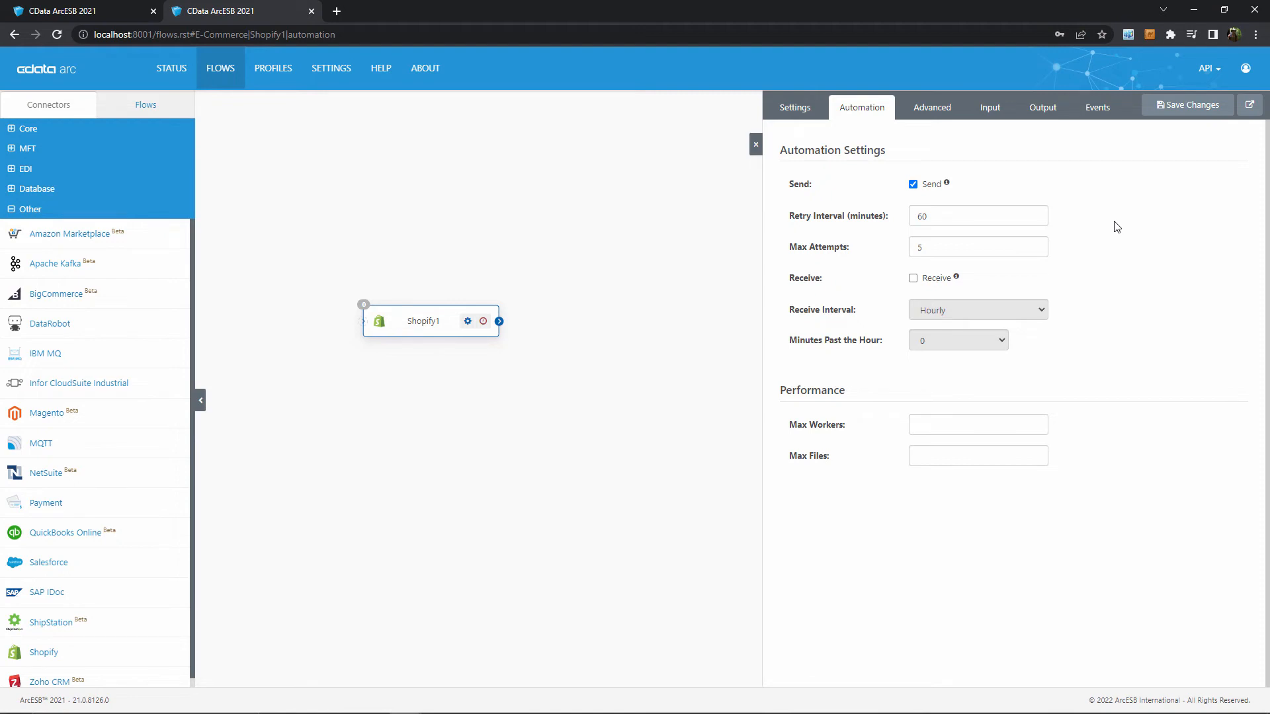
pyautogui.click(938, 280)
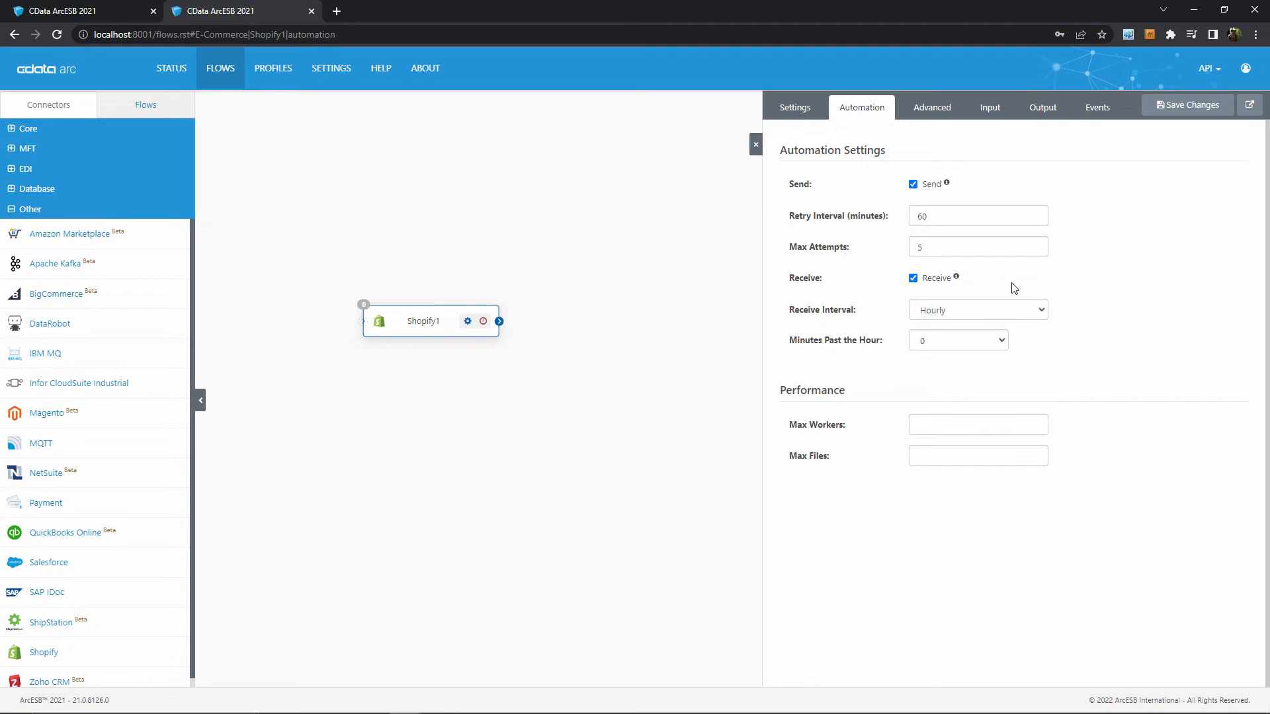
pyautogui.click(1042, 309)
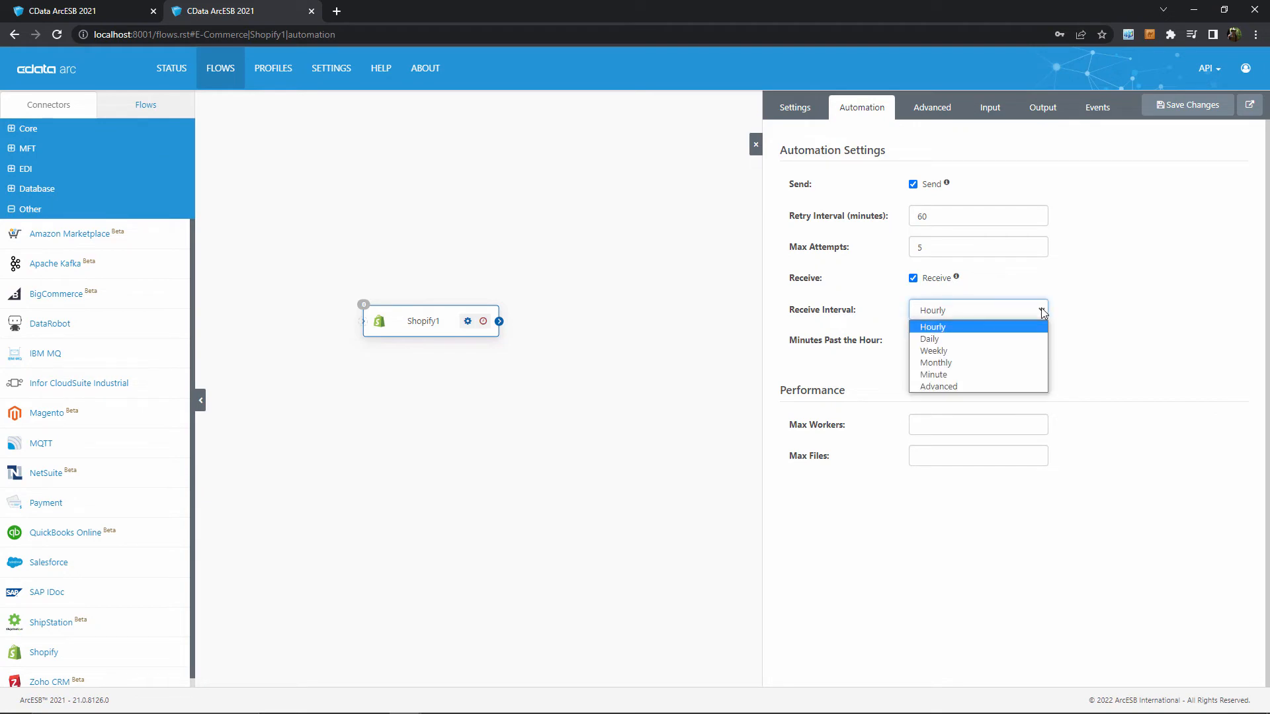
pyautogui.click(1041, 309)
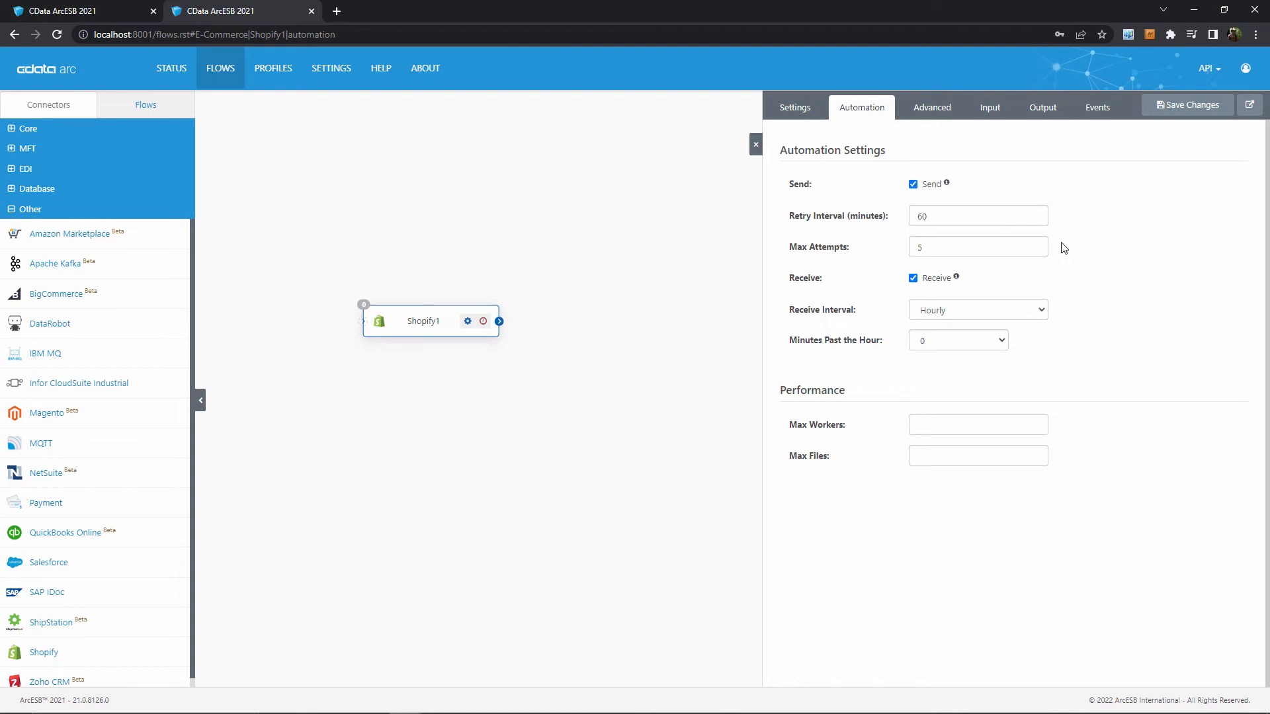
pyautogui.click(946, 277)
pyautogui.click(808, 121)
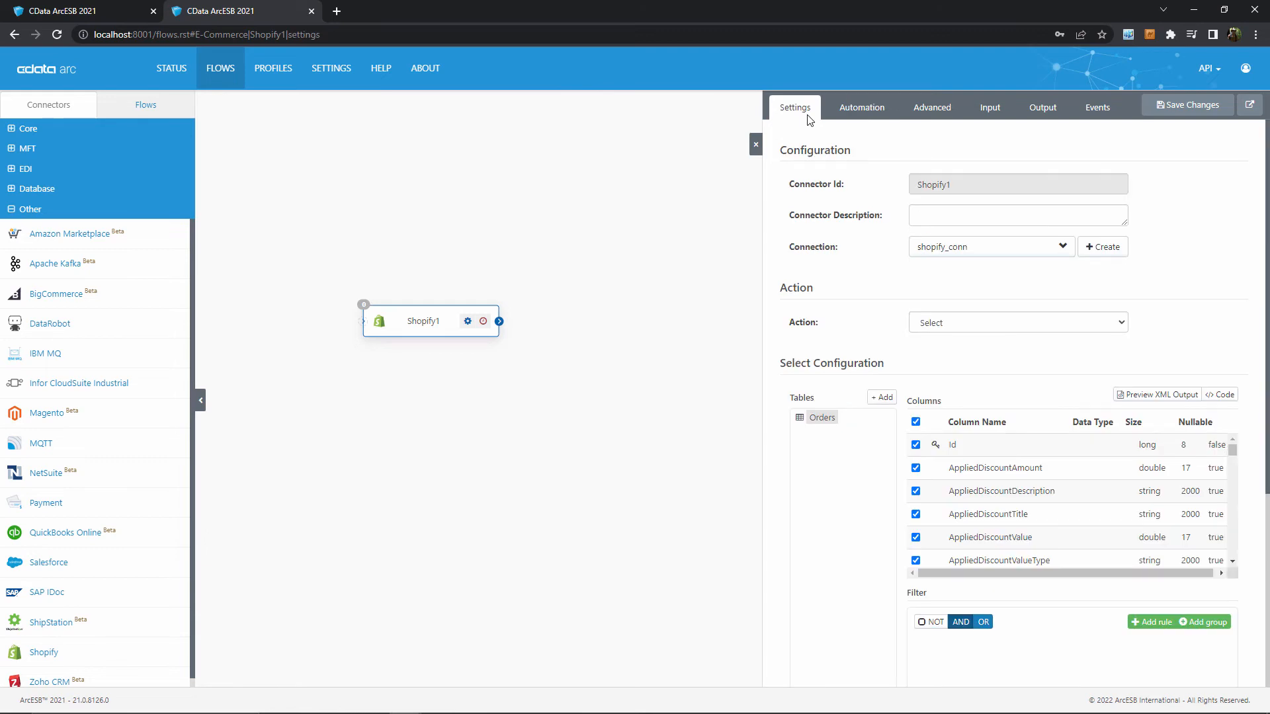
pyautogui.click(755, 146)
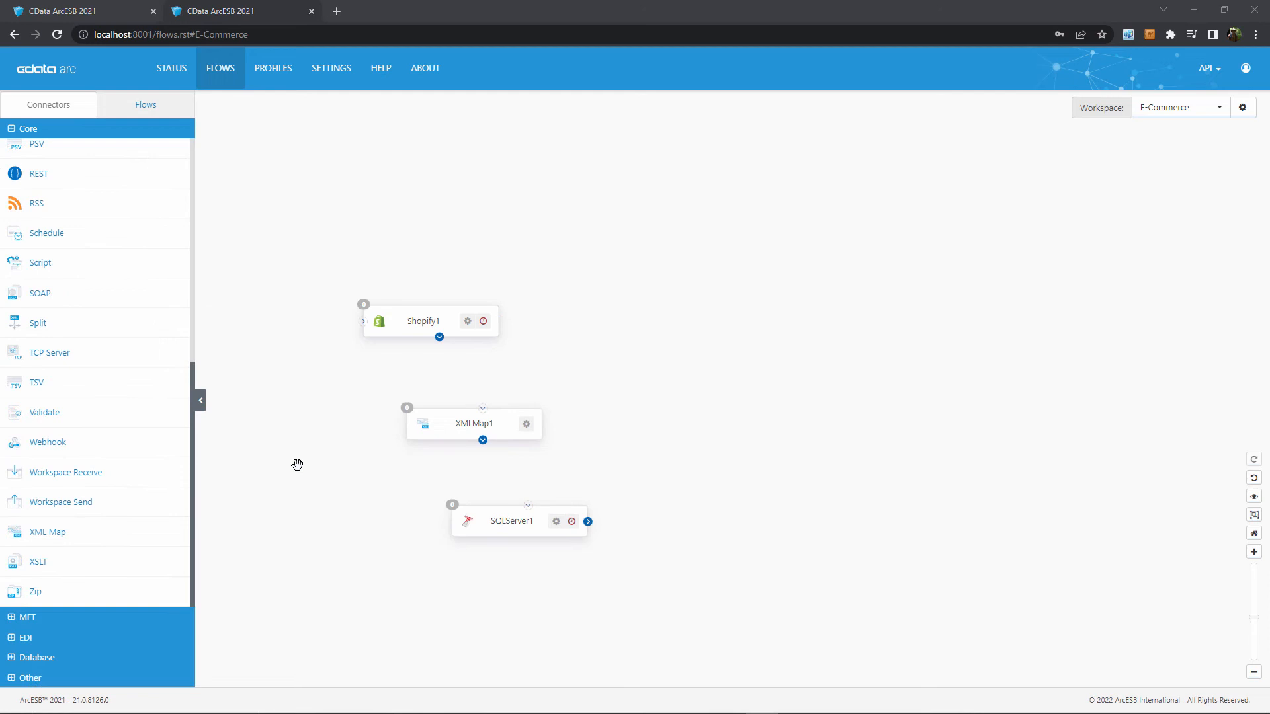
# Step: Connect the Shopify1 connector to XMLMap1, and XMLMap1 to SQLServer1, in the E-Commerce flow
pyautogui.click(439, 328)
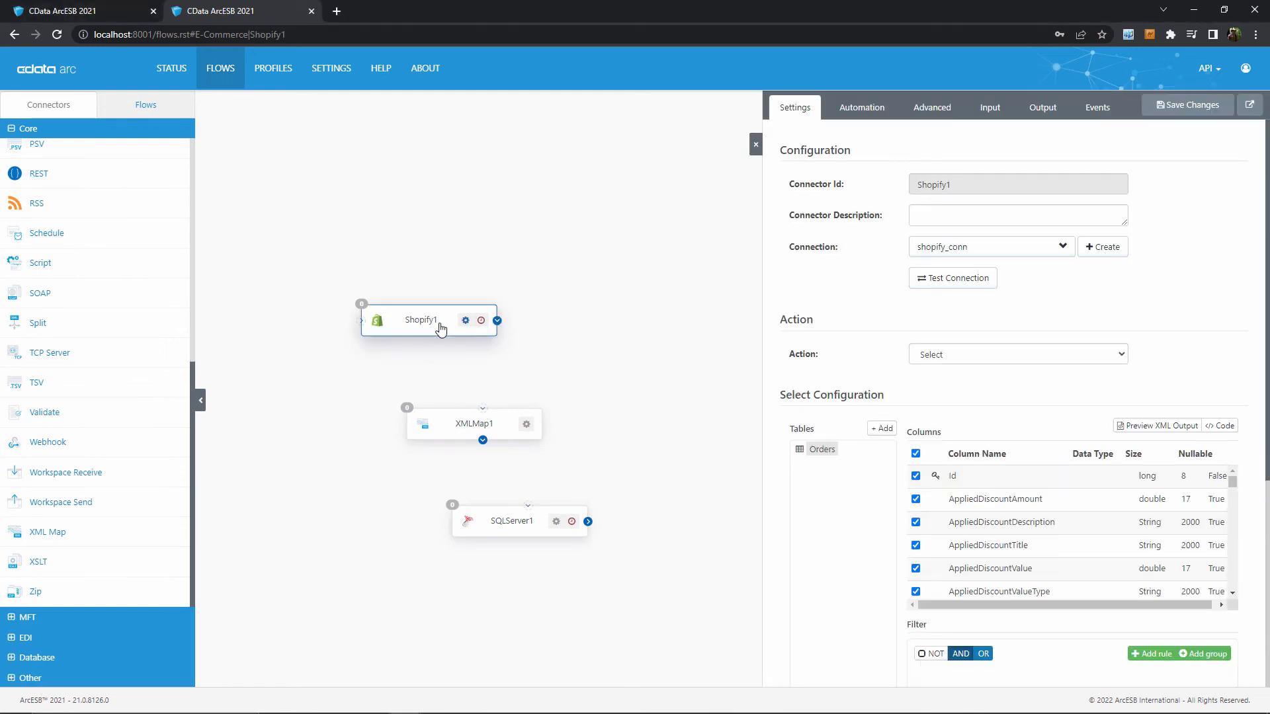
pyautogui.click(755, 147)
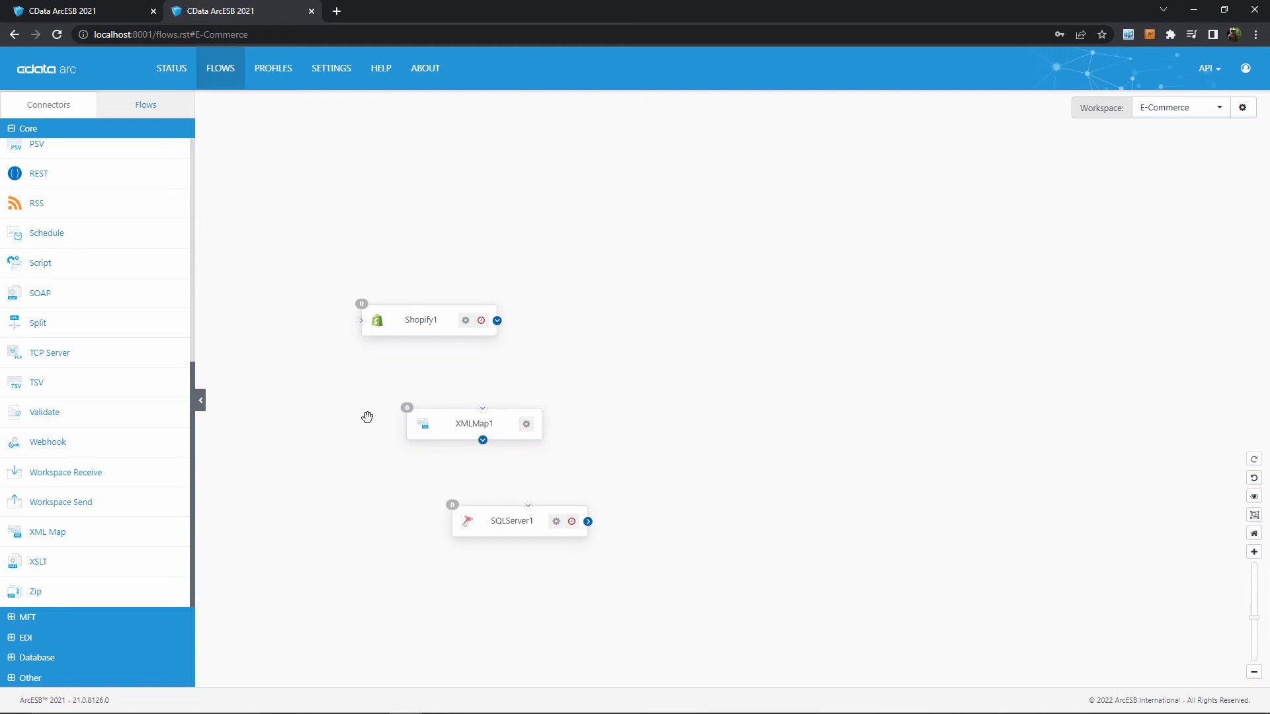
pyautogui.moveTo(496, 322); pyautogui.dragTo(485, 413)
pyautogui.moveTo(514, 467); pyautogui.dragTo(529, 506)
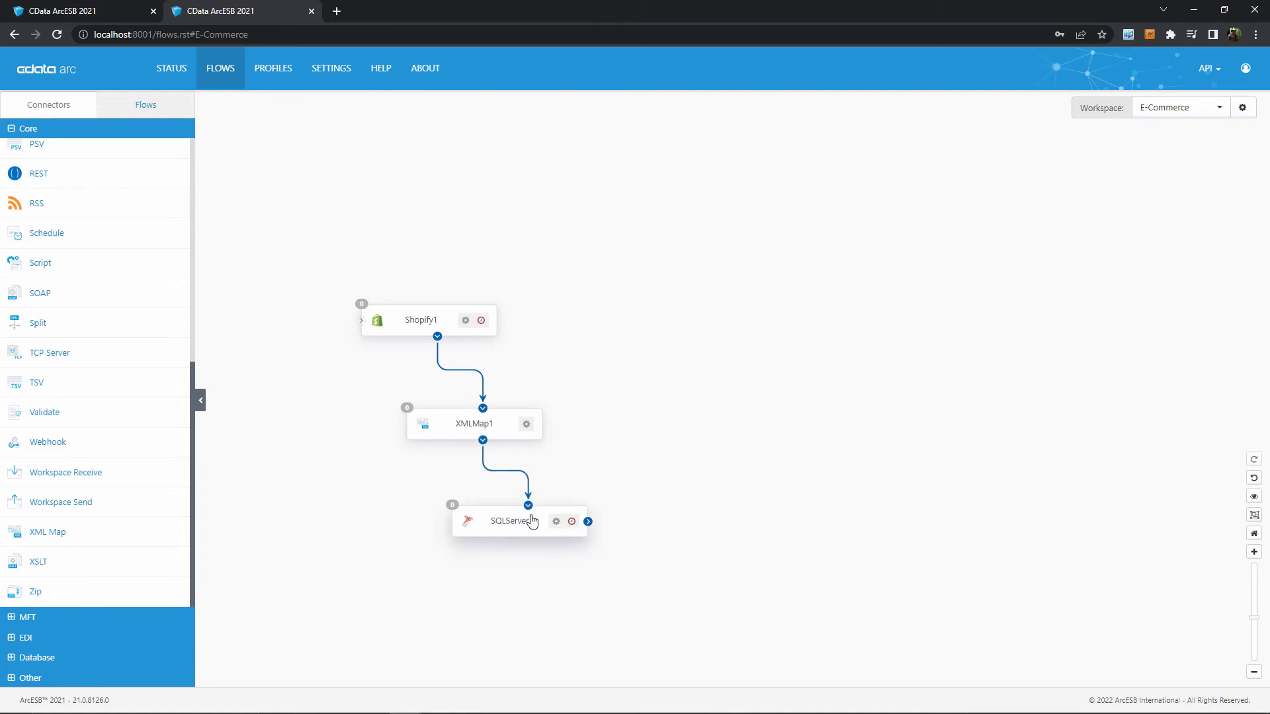
# Step: Map the source field CustomerLastName to the destination field customer_name in the XMLMap1 connector, widening the source pane
pyautogui.click(464, 439)
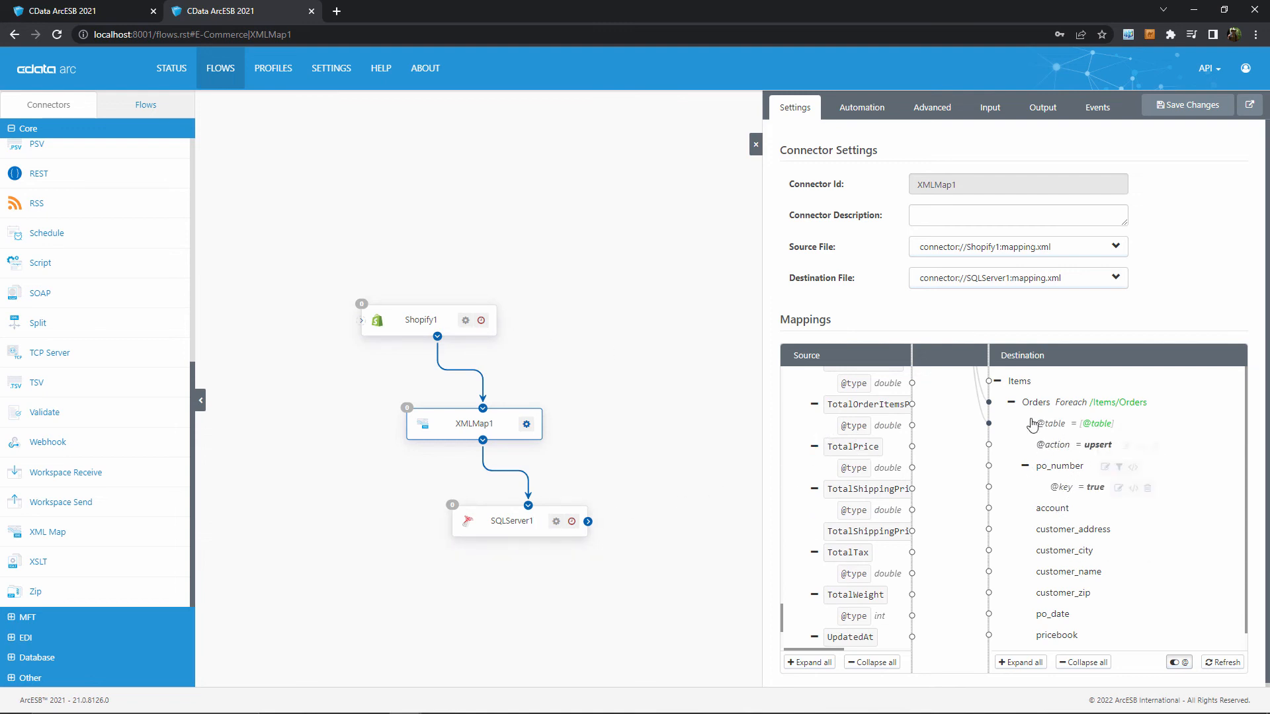
pyautogui.moveTo(912, 361); pyautogui.dragTo(953, 365)
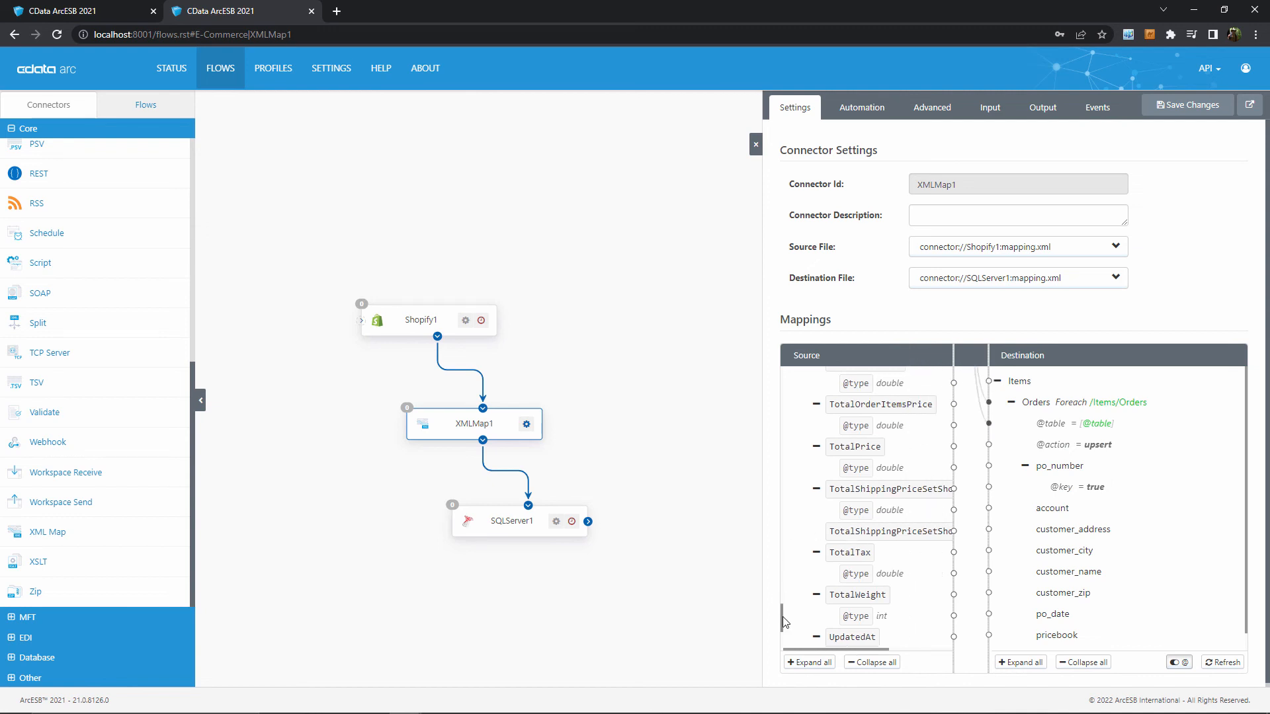
pyautogui.scroll(2, 800, 551)
pyautogui.scroll(5, 802, 471)
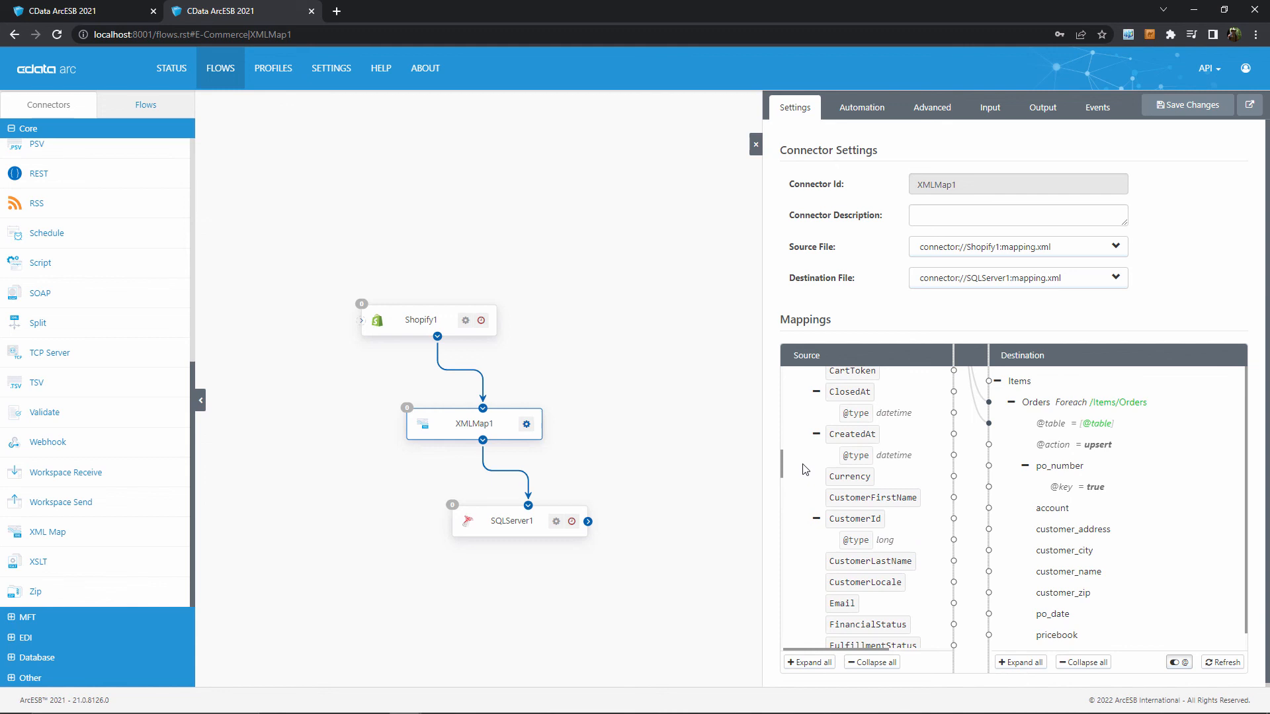
pyautogui.moveTo(889, 561); pyautogui.dragTo(1038, 571)
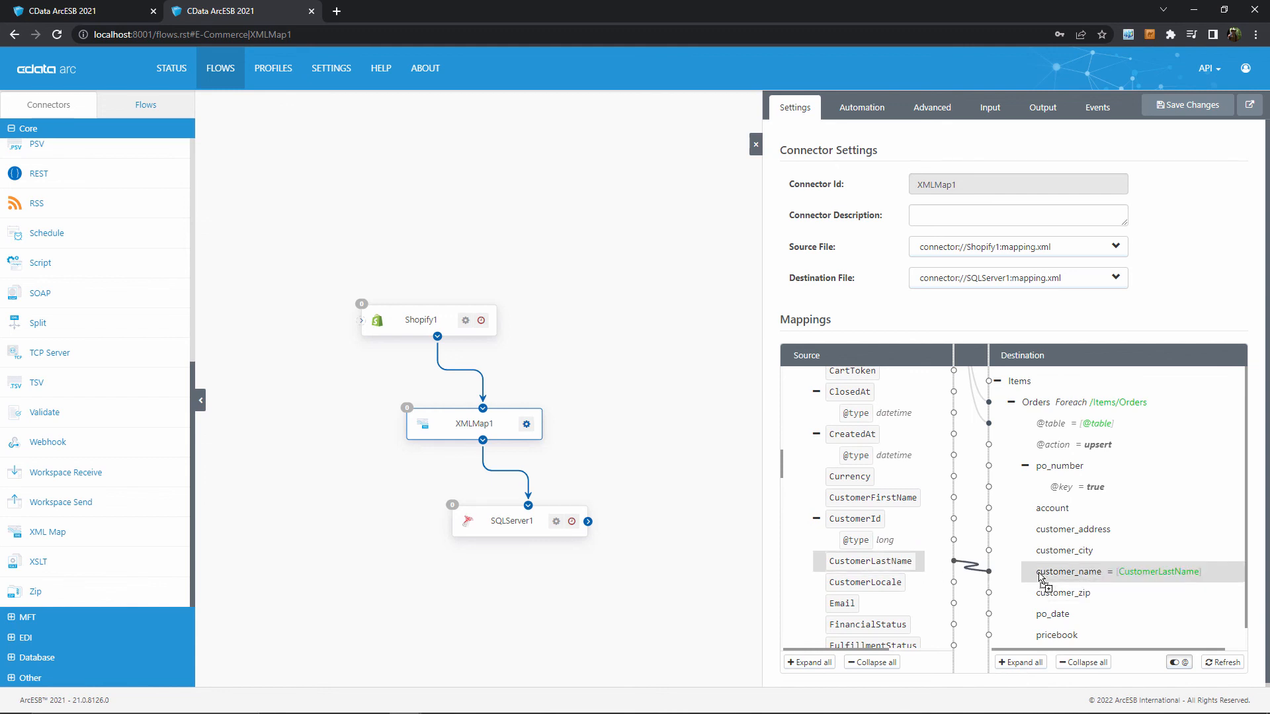